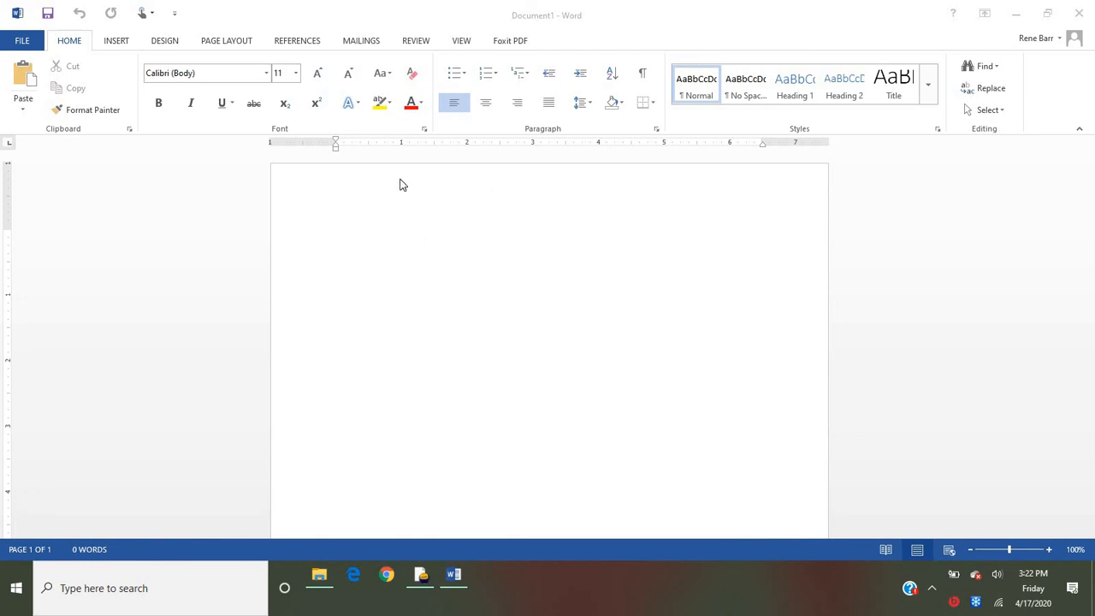
- Start the Step-by-Step Mail Merge Wizard for letters and advance to choosing the starting document
click(372, 43)
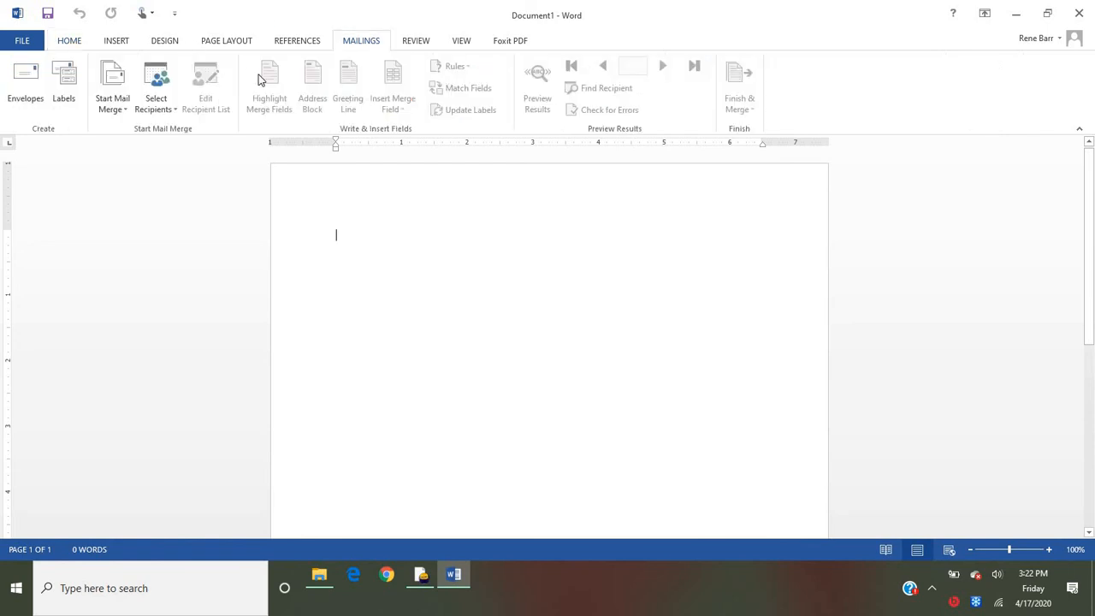
click(111, 93)
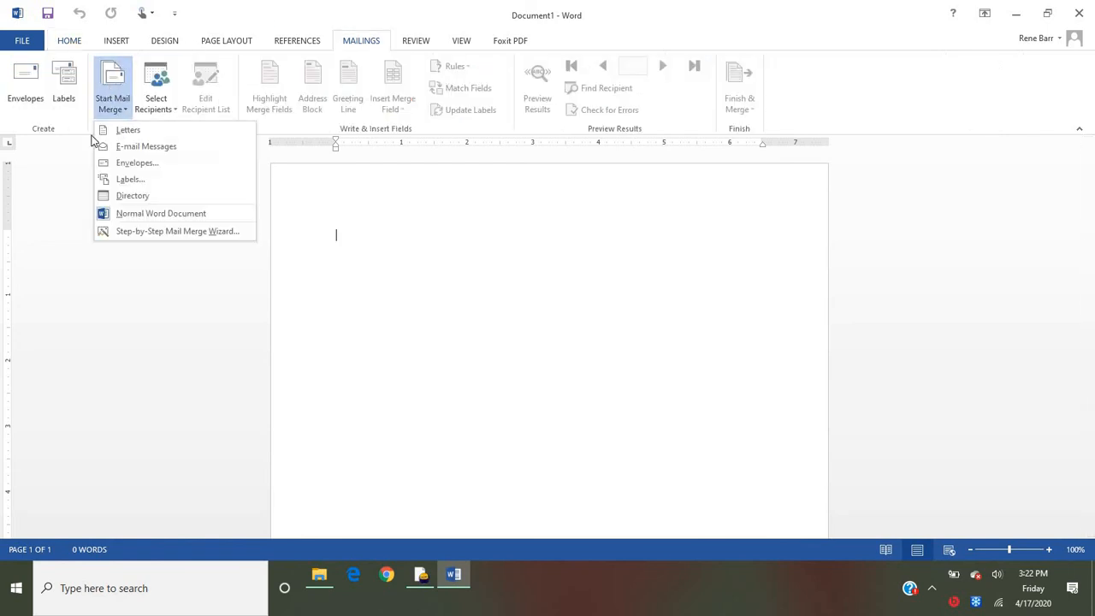
click(148, 239)
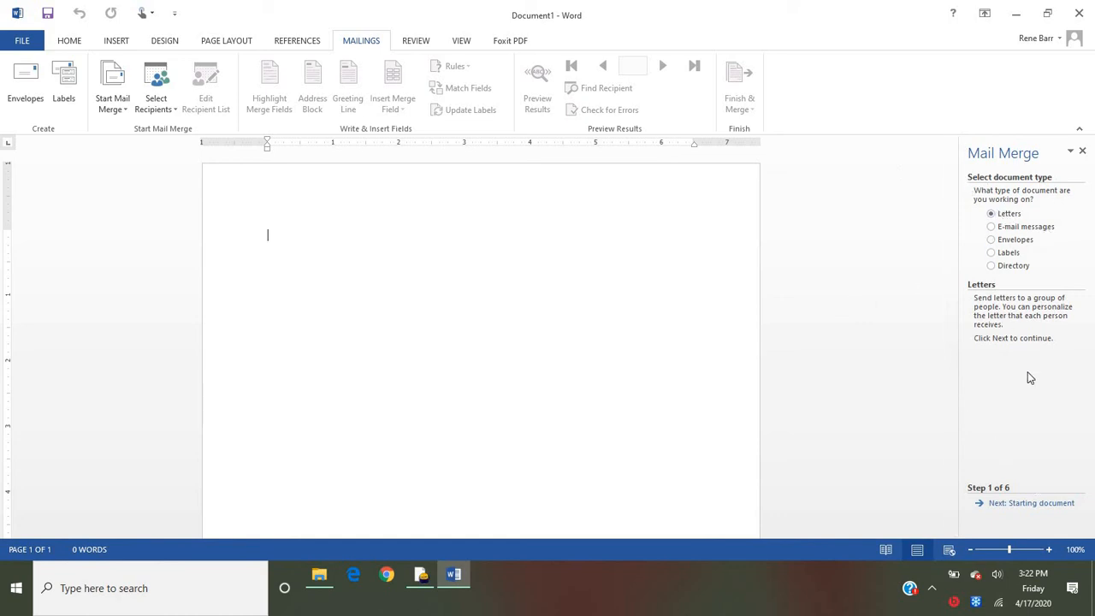
click(1026, 505)
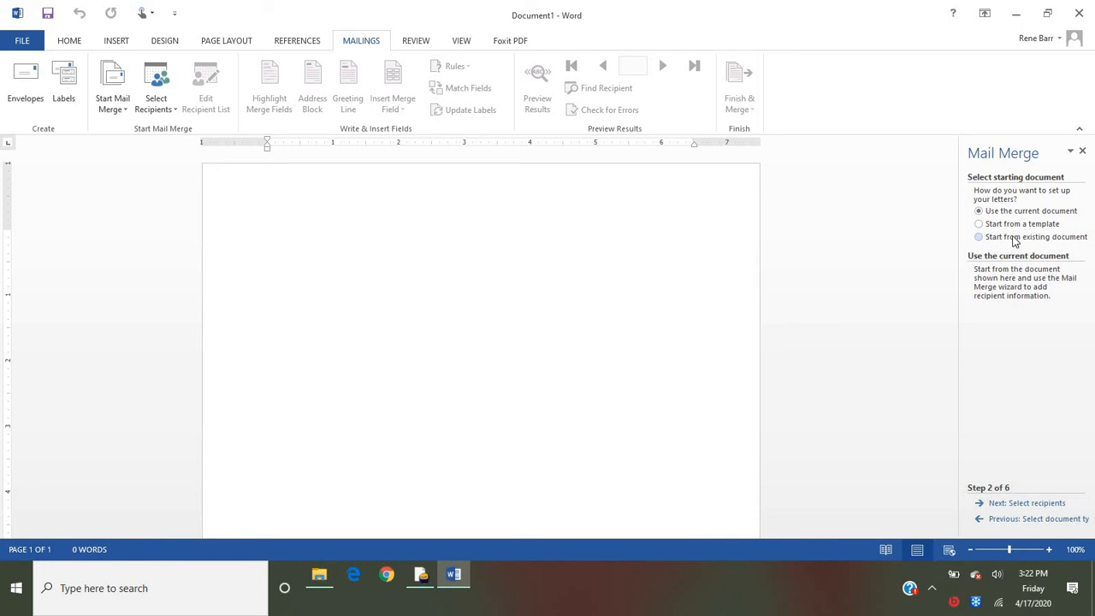
- Start the merge letter from the Timeless letter template, created as a document
click(979, 224)
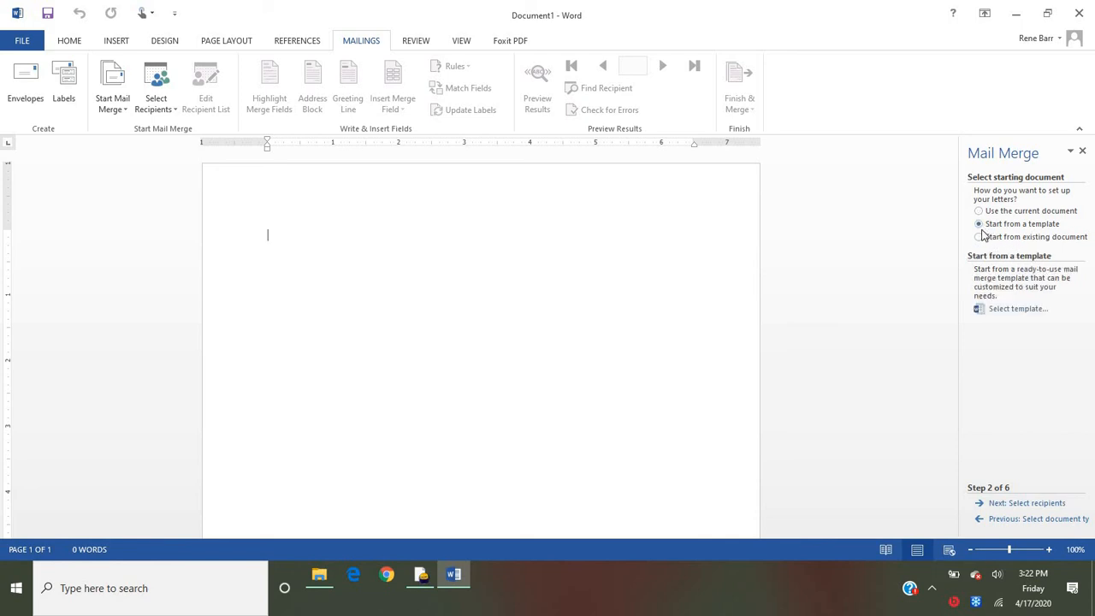
click(1022, 308)
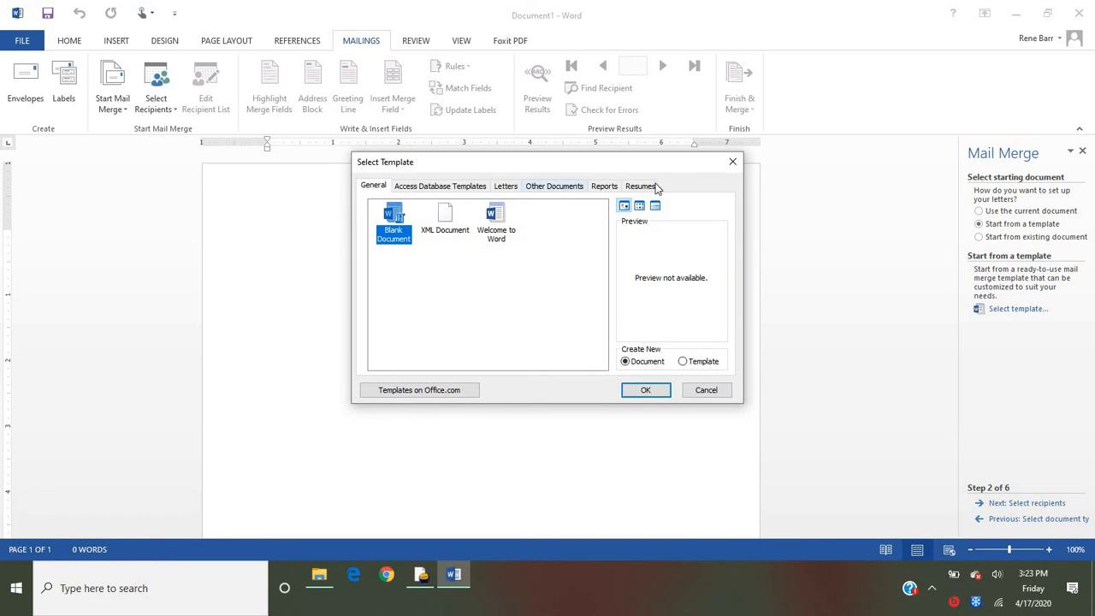
click(508, 186)
click(549, 318)
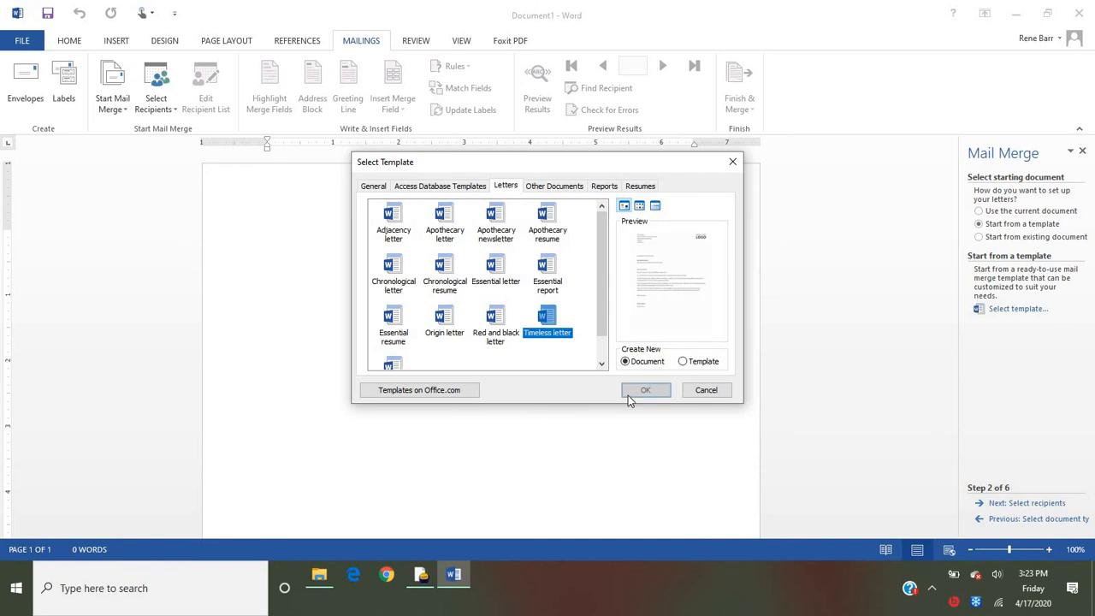
click(644, 390)
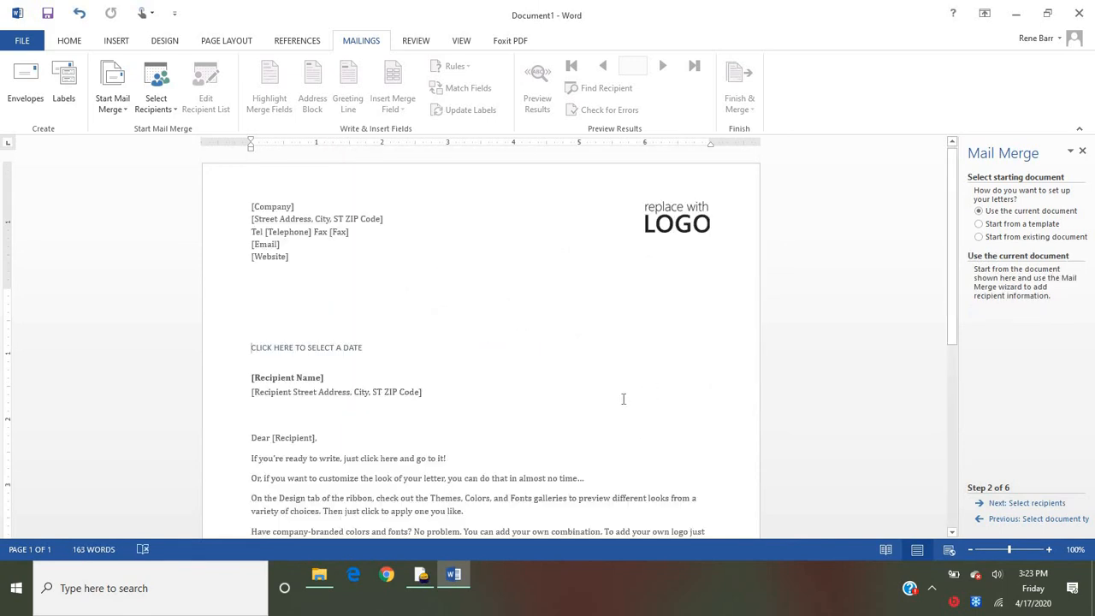
- Replace the company placeholder in the letterhead with Carlyle High School
click(309, 210)
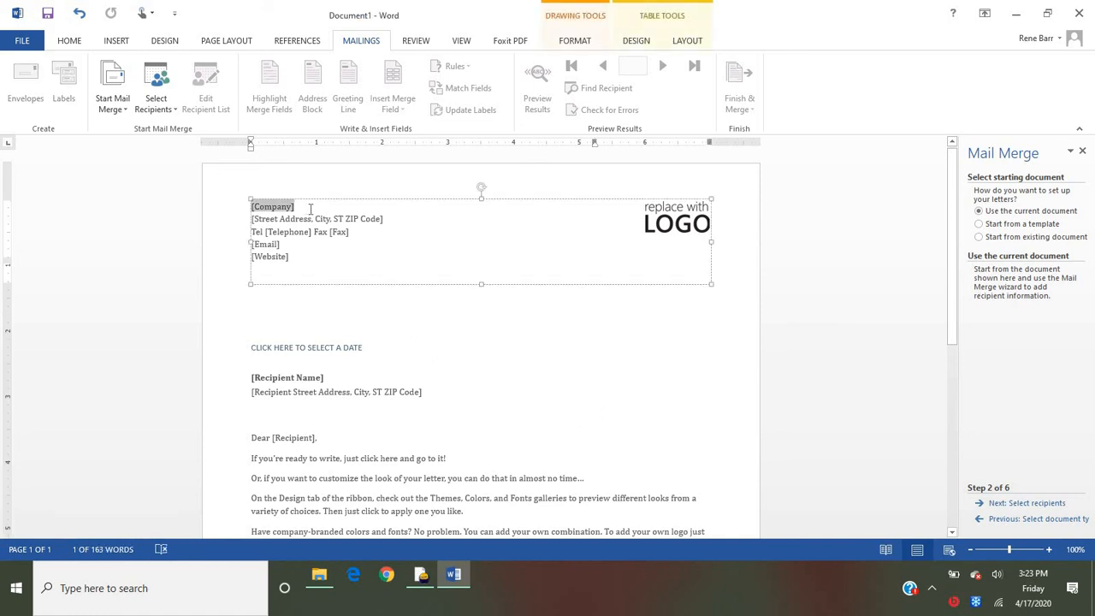
text(Carlyle)
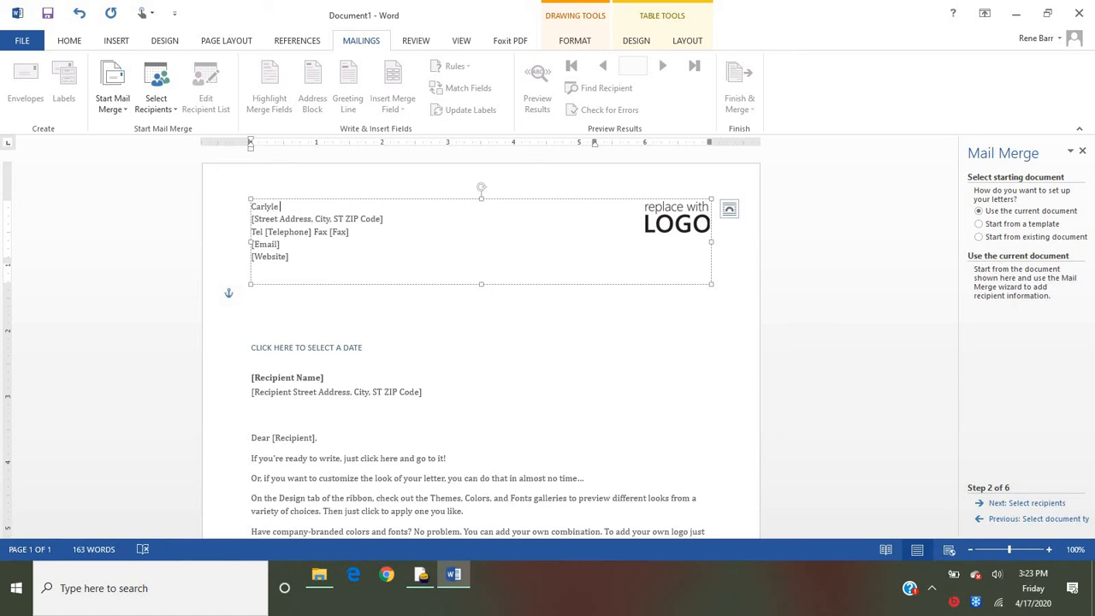
text( High sch)
text(School)
- Replace the sender's address placeholder in the letterhead with the school's street address
triple_click(363, 225)
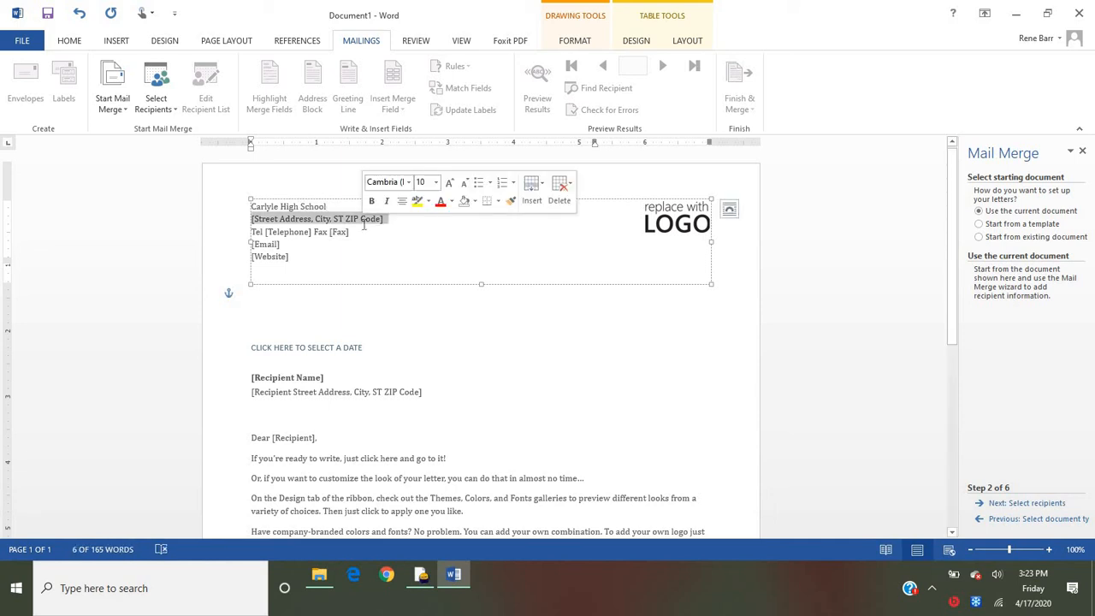
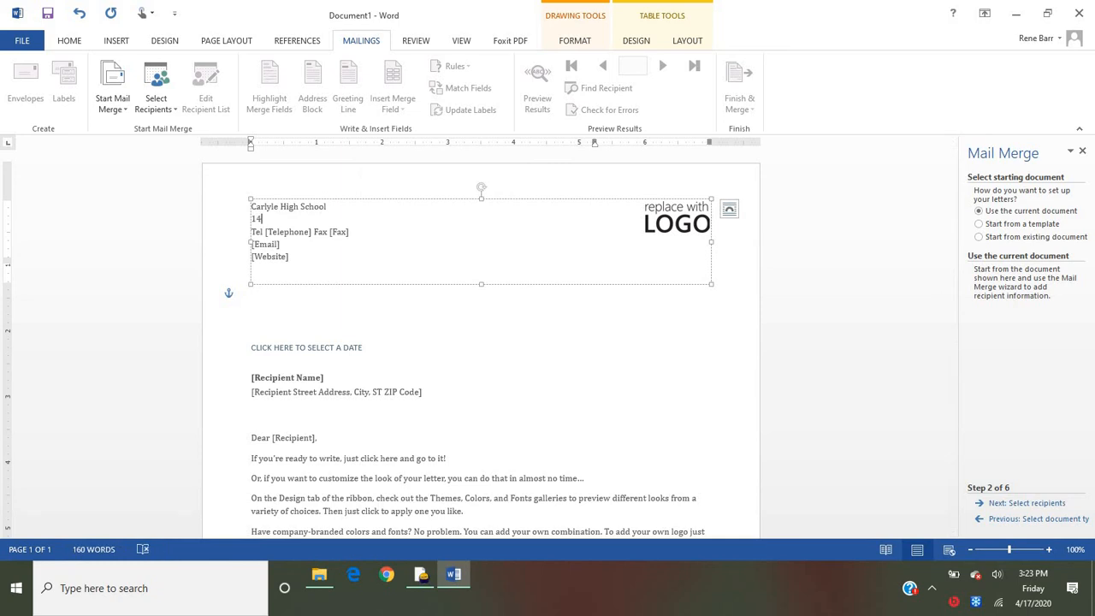
key(Tab)
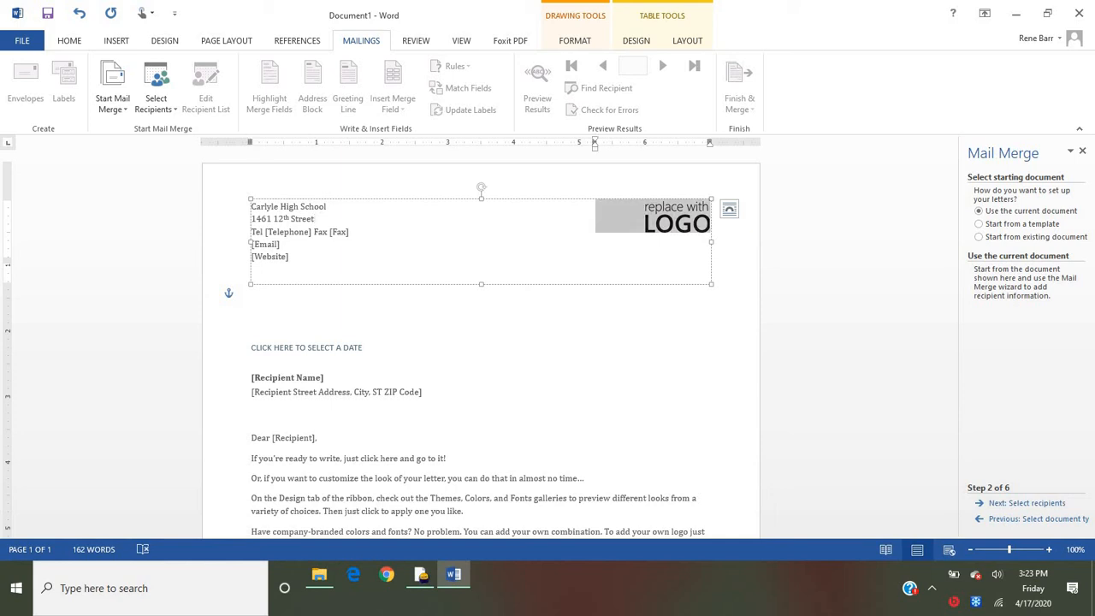
- Replace the whole telephone and fax line in the letterhead with the school's phone number
click(302, 230)
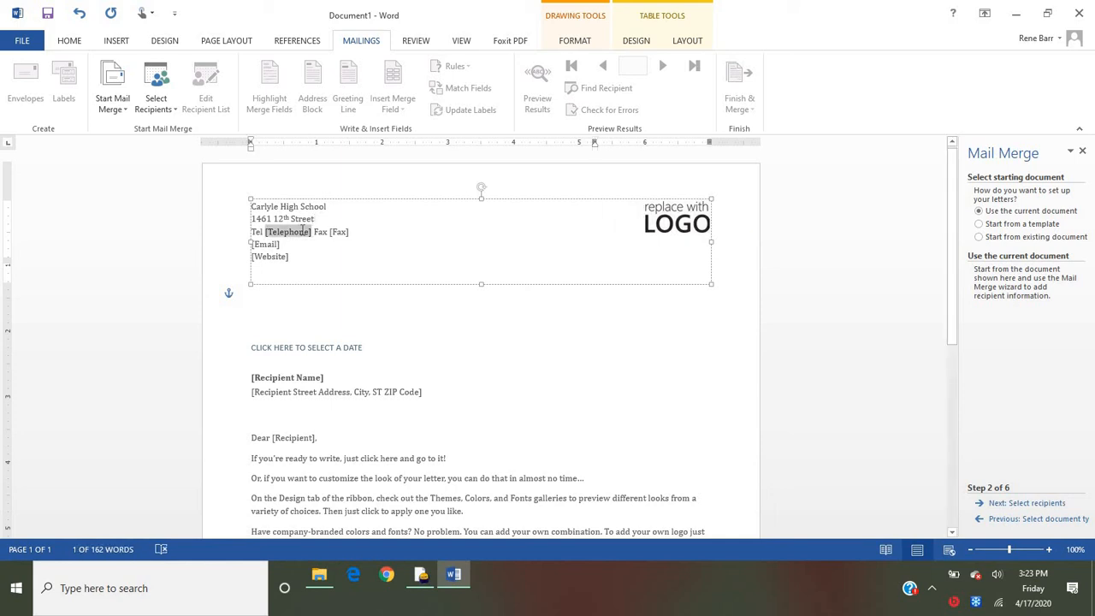
triple_click(302, 229)
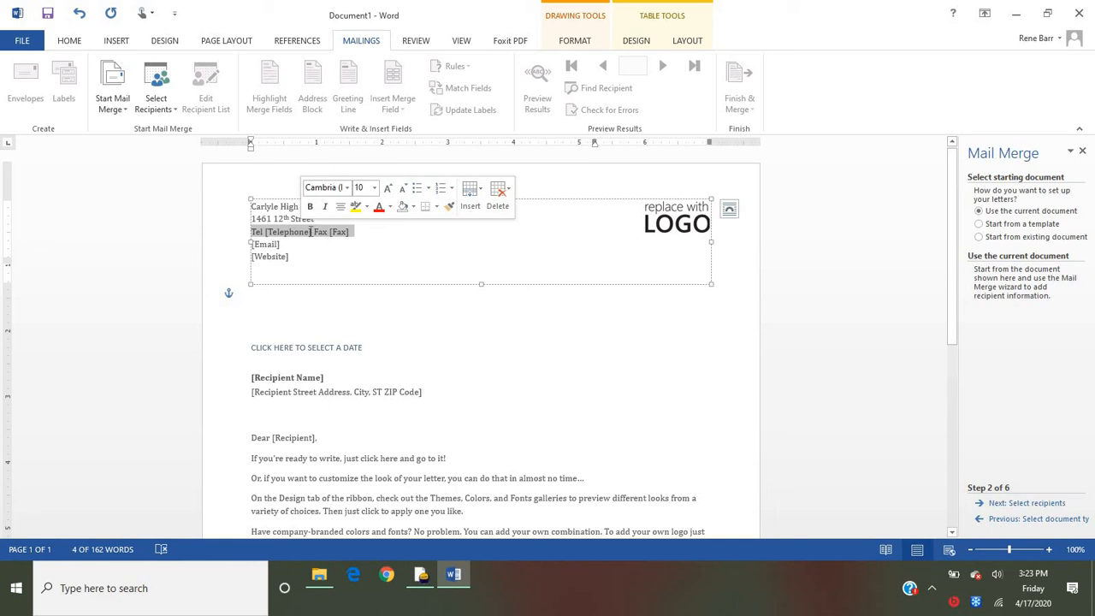
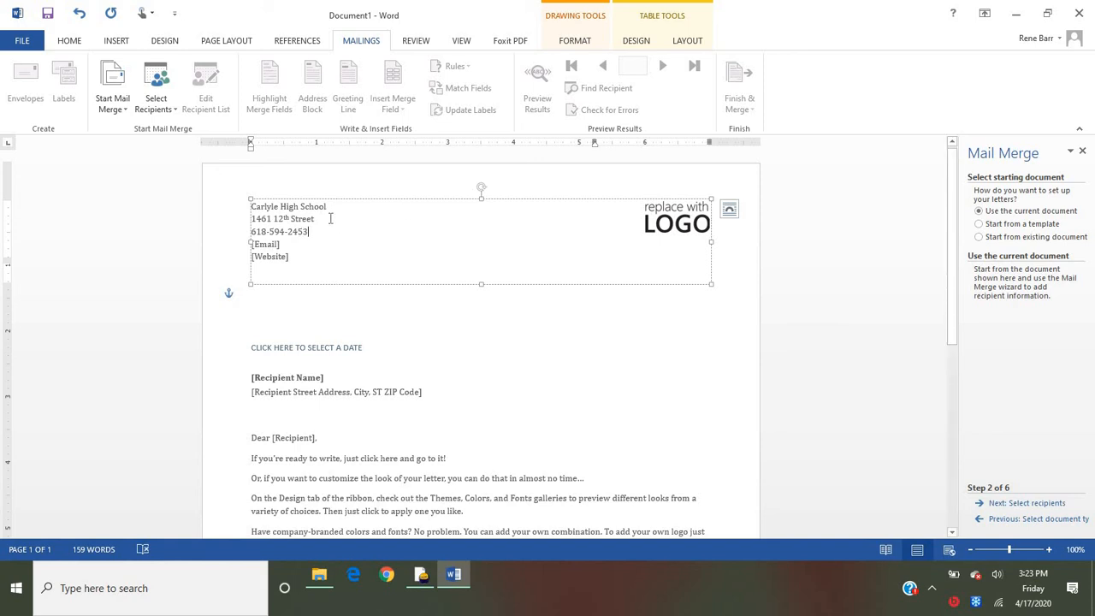
- Add a line below the street address with the school's city, state and ZIP code
click(337, 216)
key(Return)
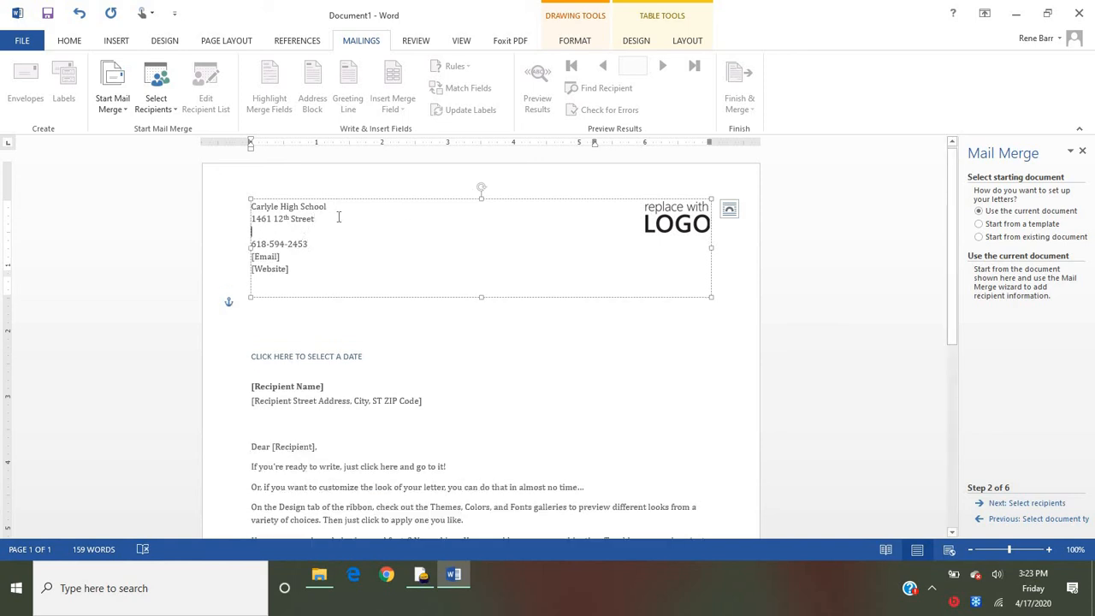
text(Carlyle,)
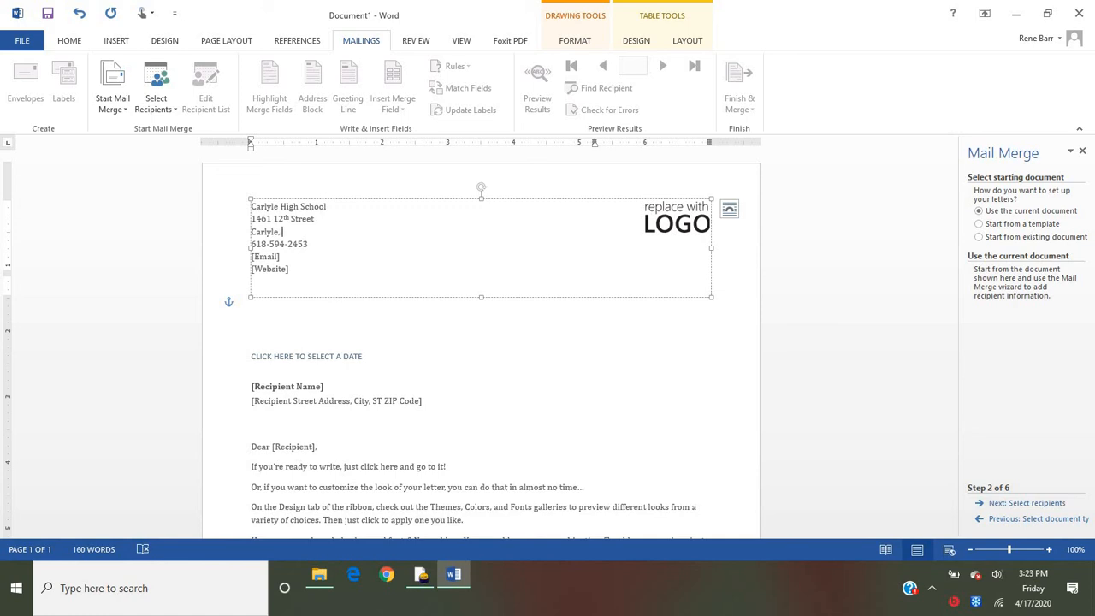
text( IL 62231)
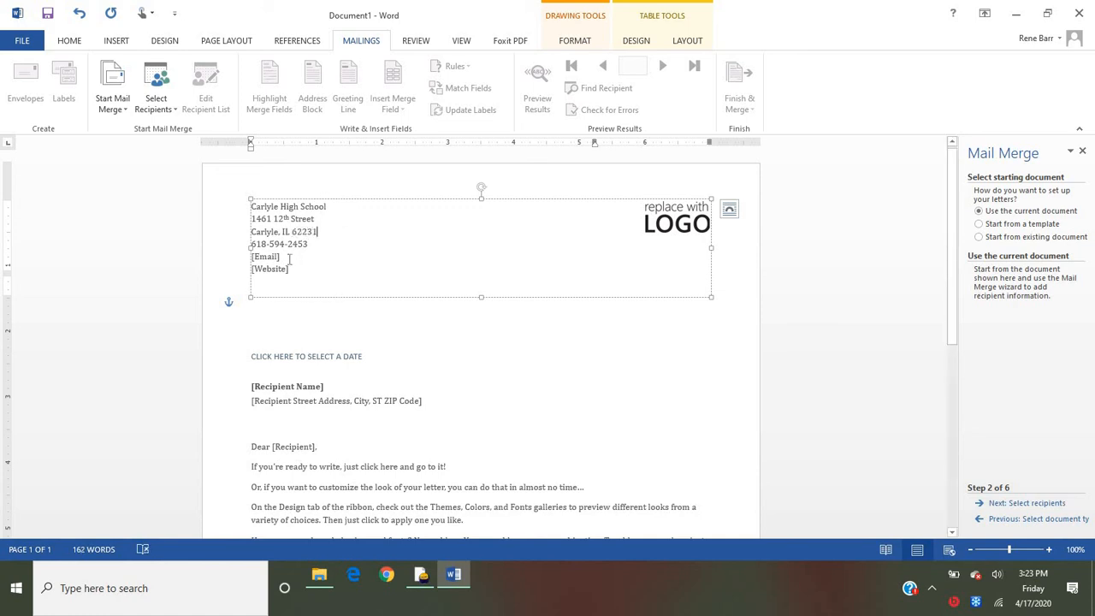
- Replace the email placeholder in the letterhead with the sender's email address
click(267, 256)
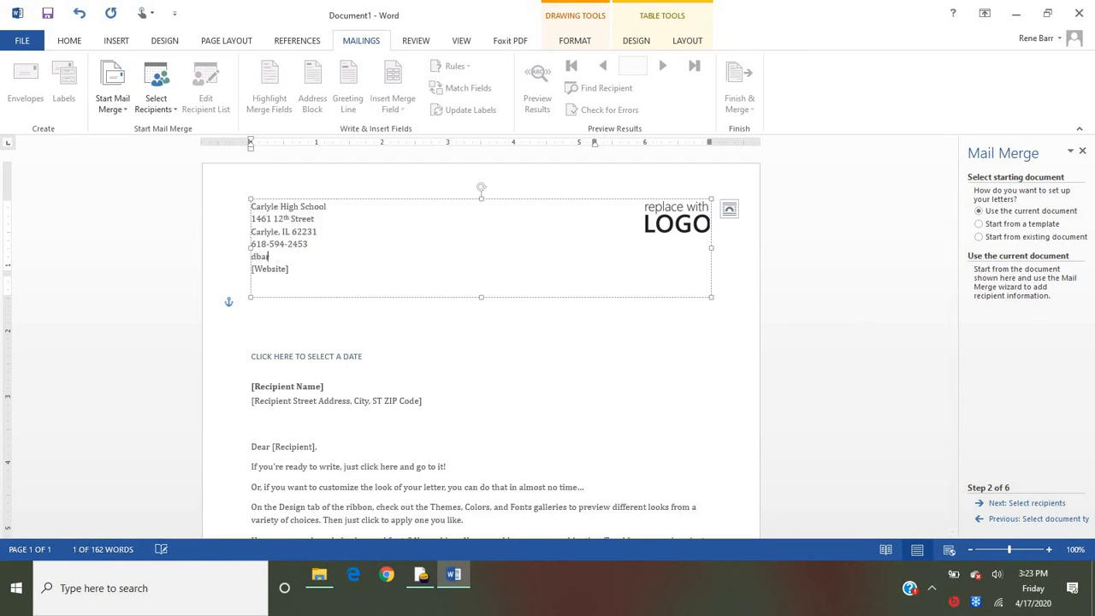
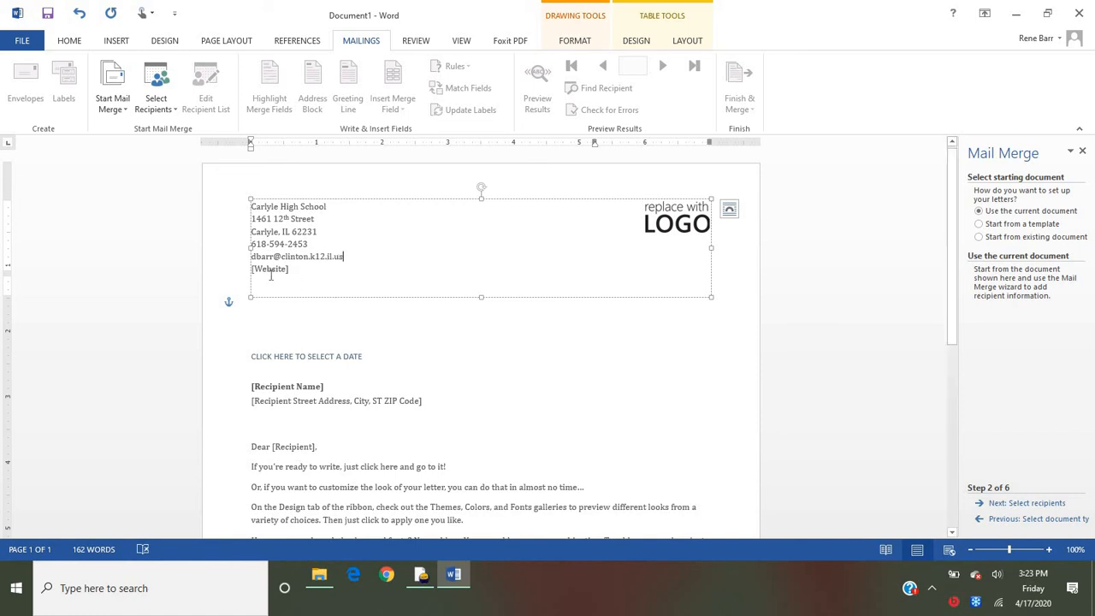
- Delete the website placeholder from the letterhead
drag(269, 275, 284, 273)
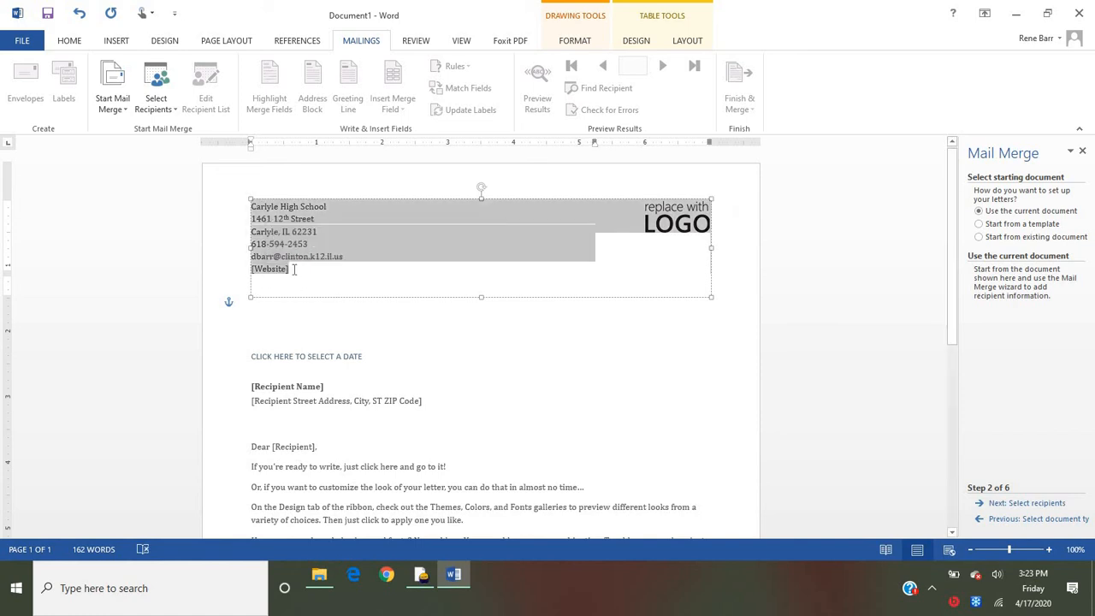
click(291, 269)
key(Delete)
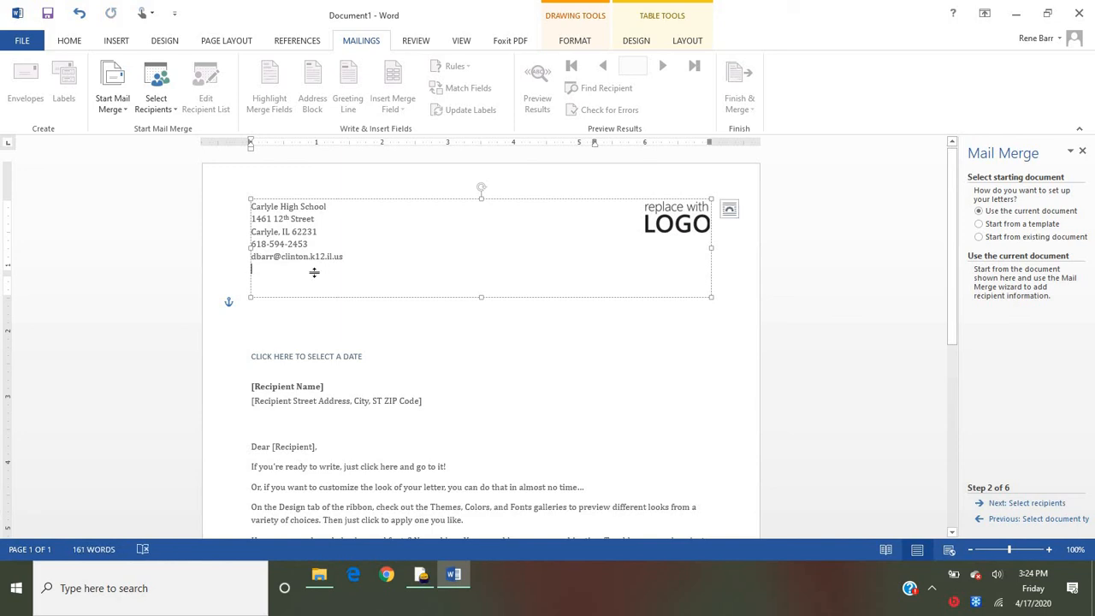
- Change the logo placeholder picture by running a Bing image search for "indian mascot"
click(654, 226)
right_click(660, 224)
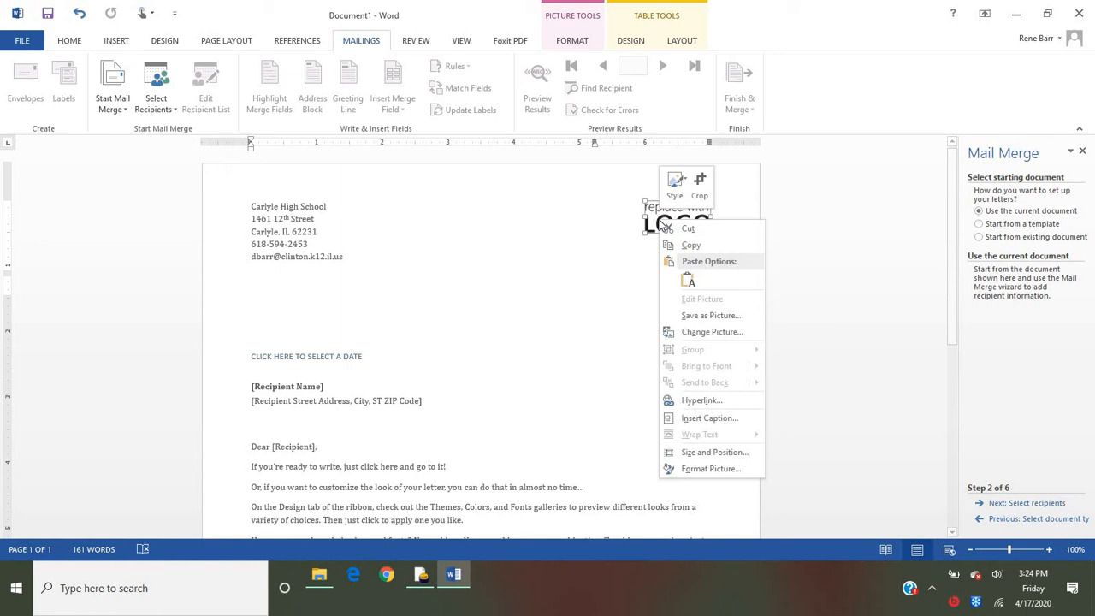
click(710, 332)
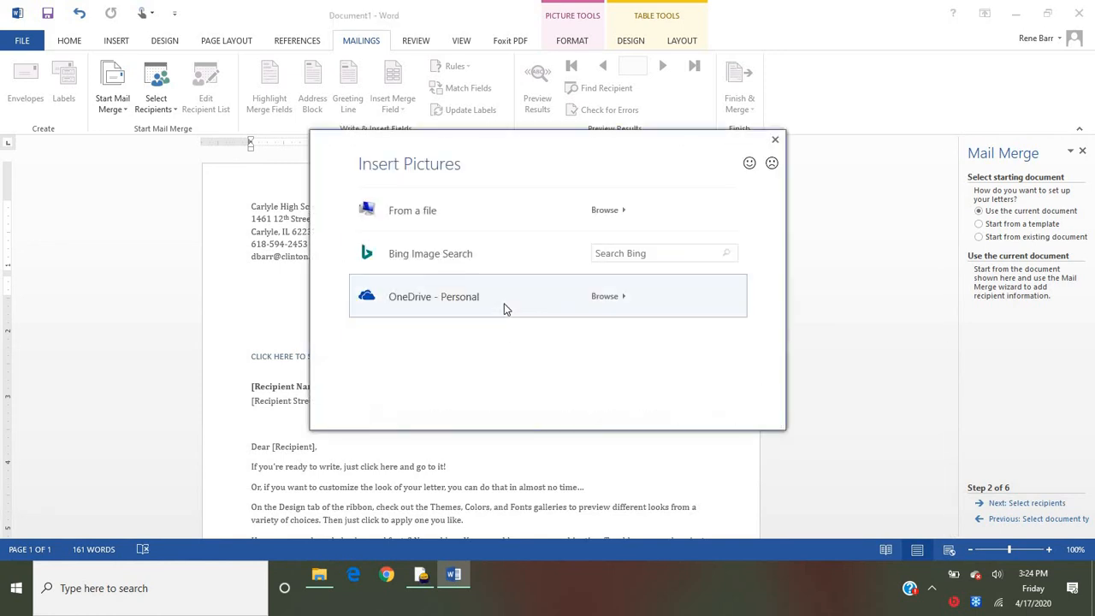
click(611, 252)
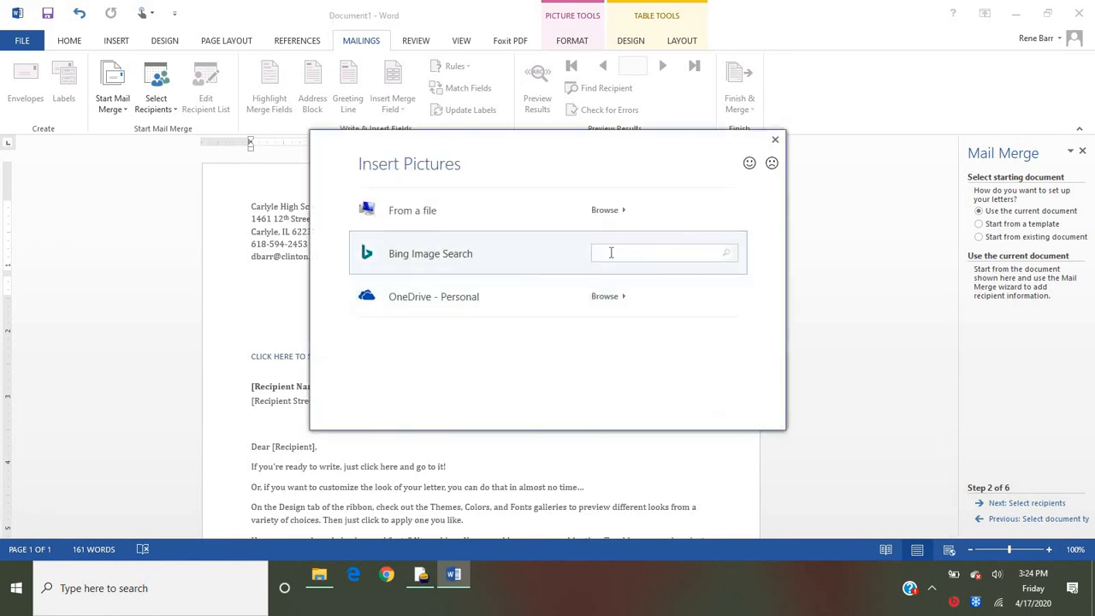
text(indian mascot)
key(Return)
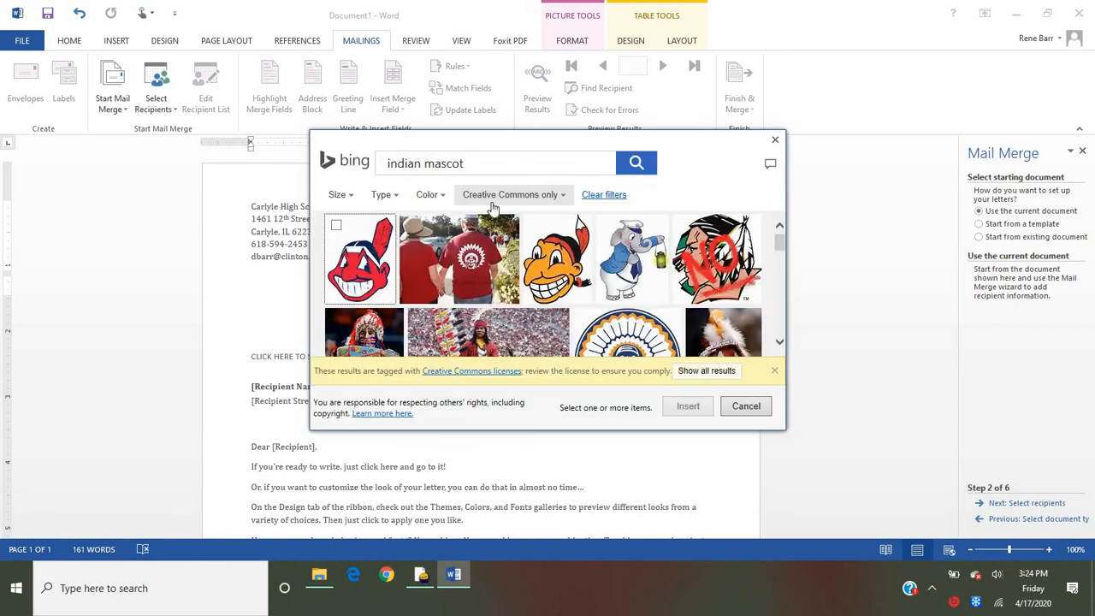
- Insert the purple and gold headdress mascot picture as the letterhead logo and stretch it wider
scroll(390, 290, down, 3)
scroll(389, 291, down, 2)
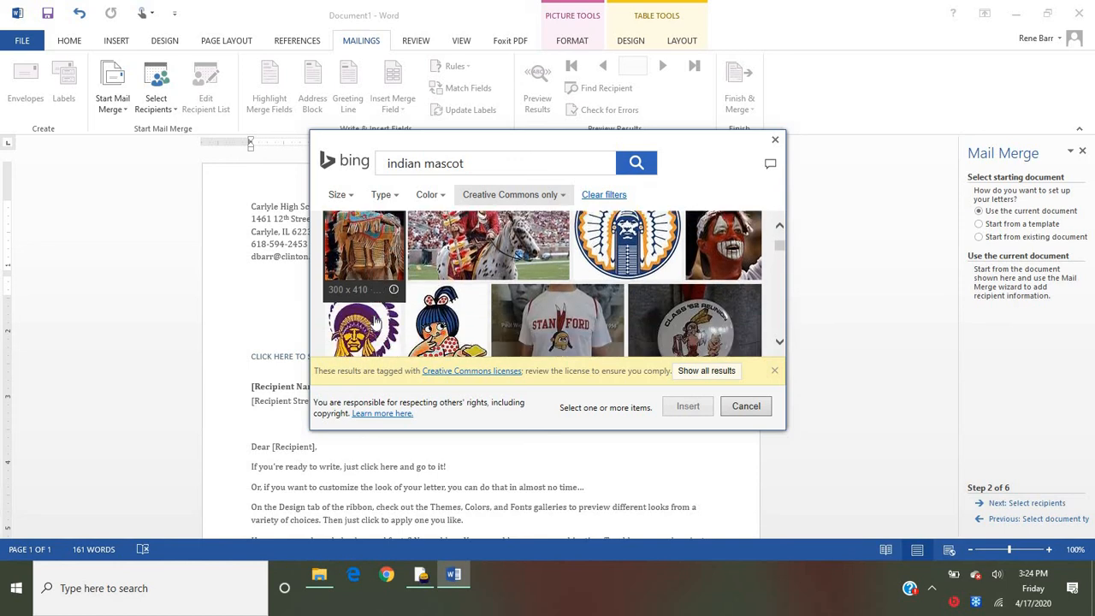
click(373, 317)
click(689, 407)
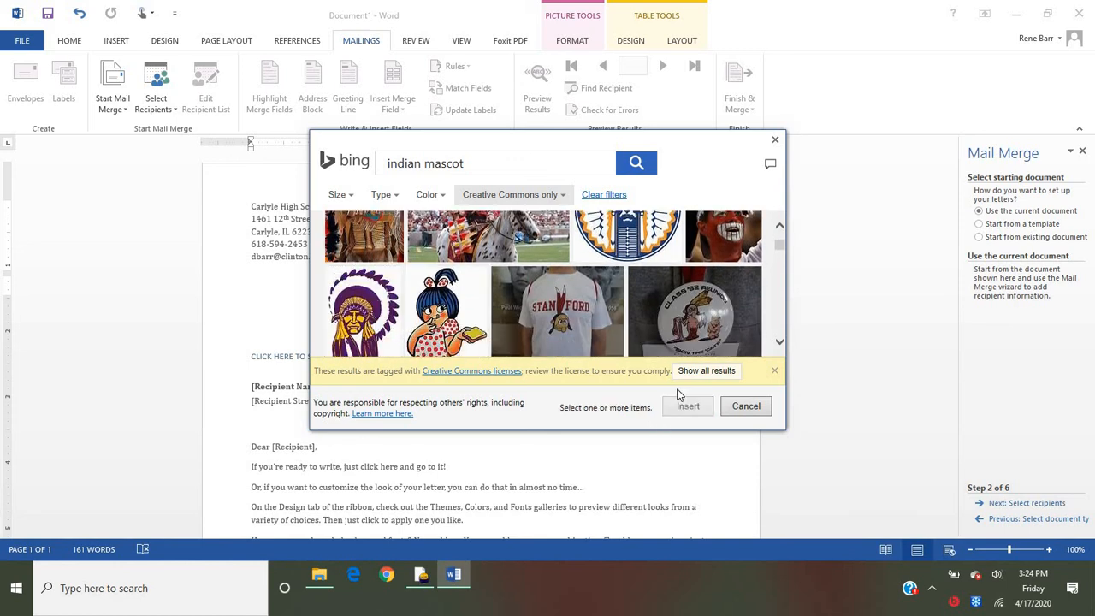
drag(683, 219, 650, 218)
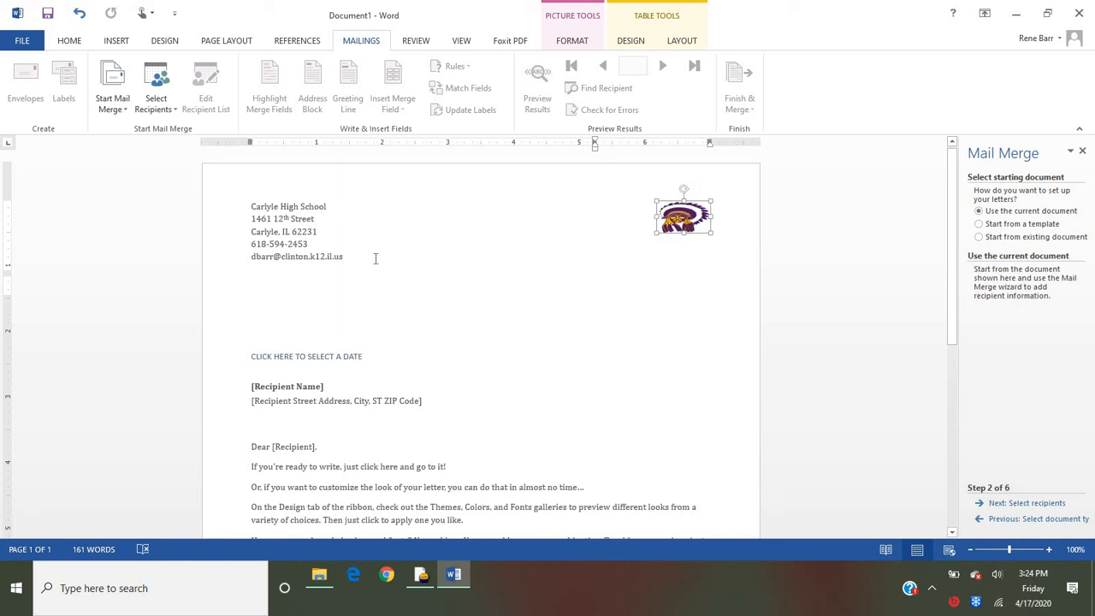
click(365, 225)
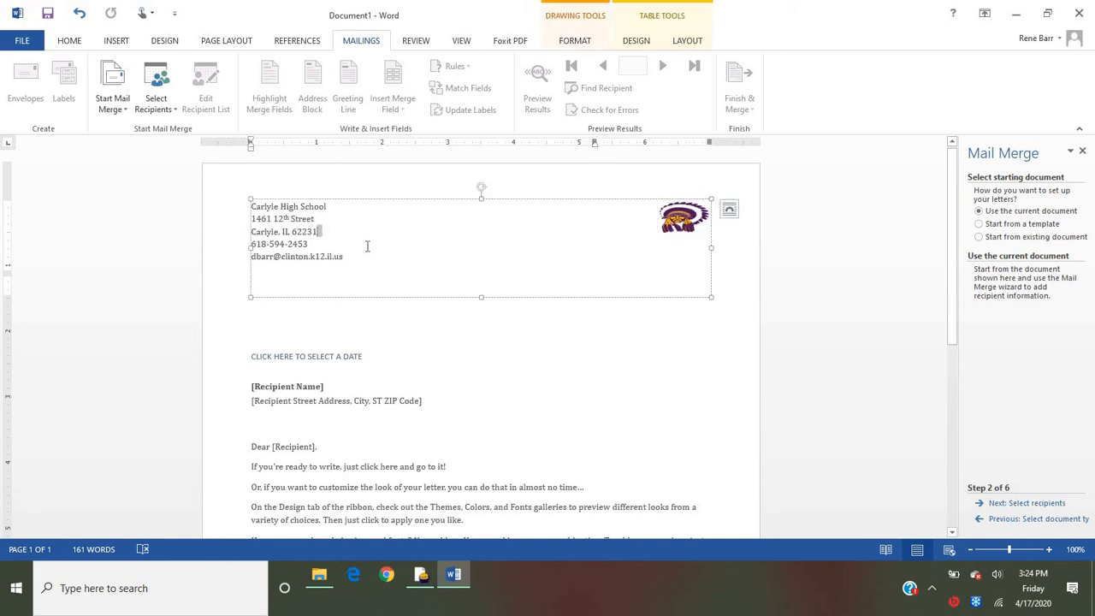
click(370, 284)
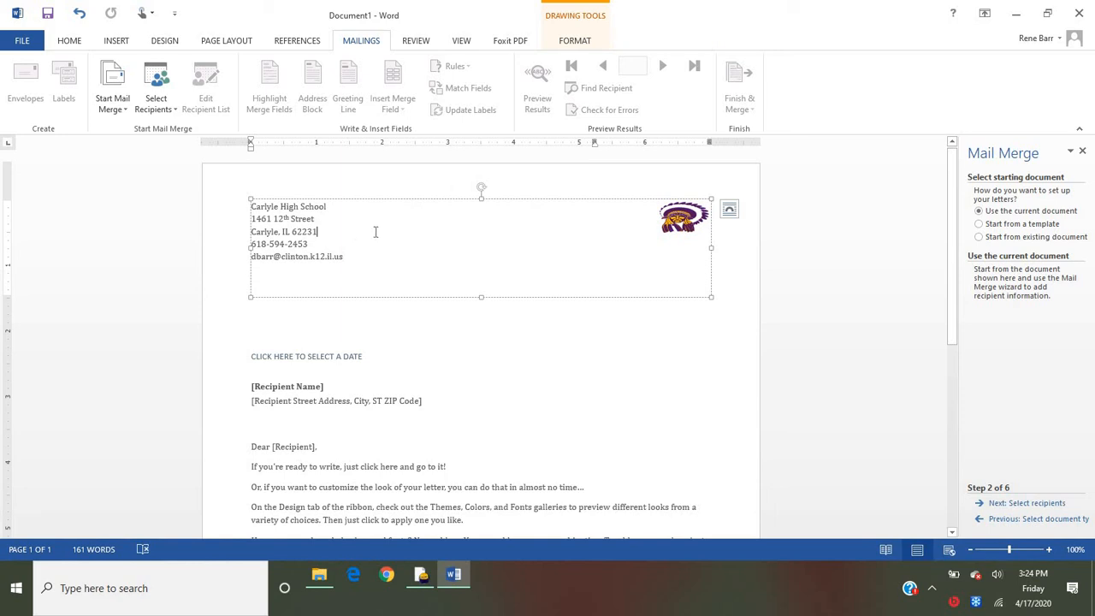
click(379, 231)
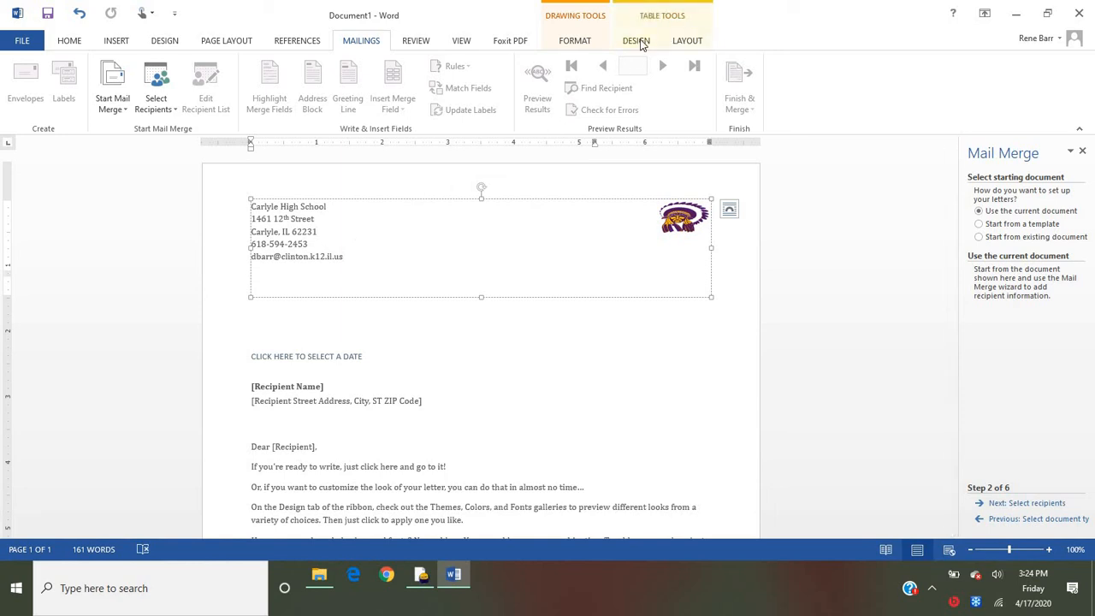
- Shade the letterhead's contact details cell with standard purple and change its text color to white
click(637, 41)
click(571, 109)
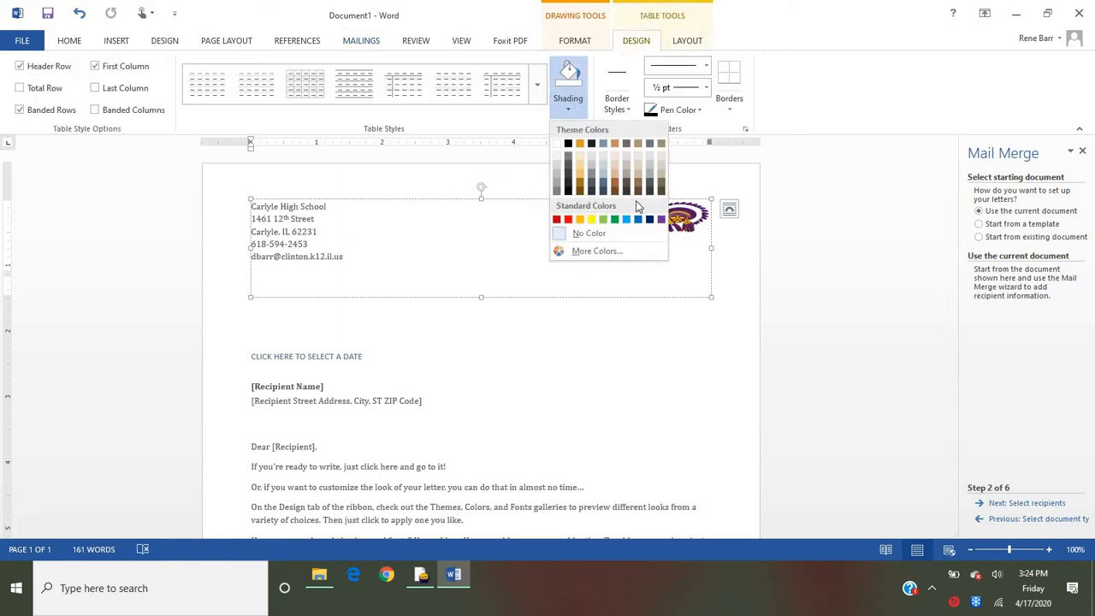
click(660, 219)
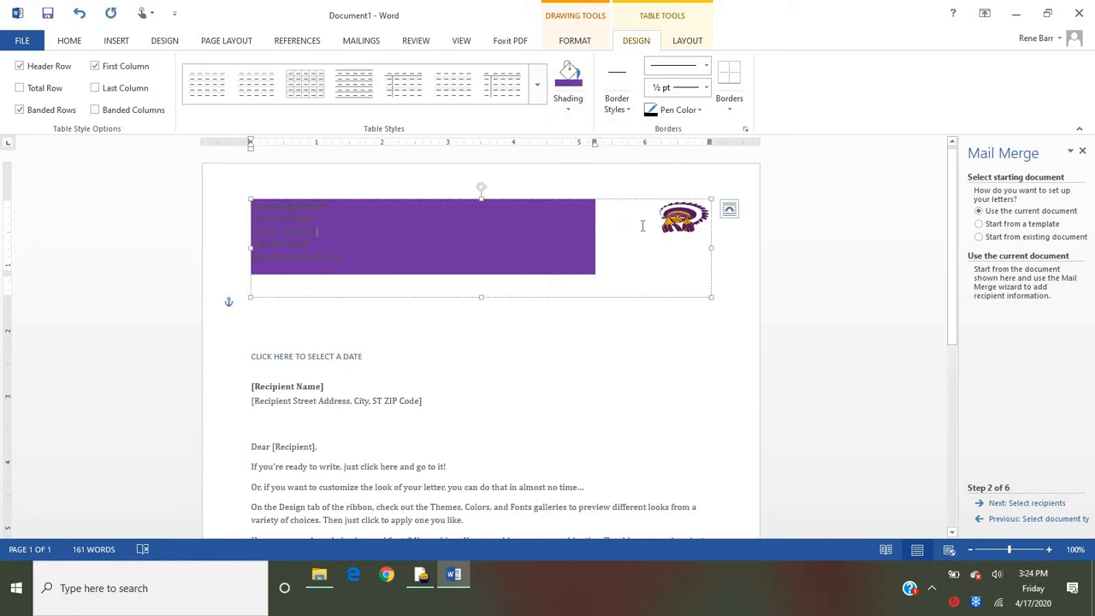
drag(346, 257, 253, 203)
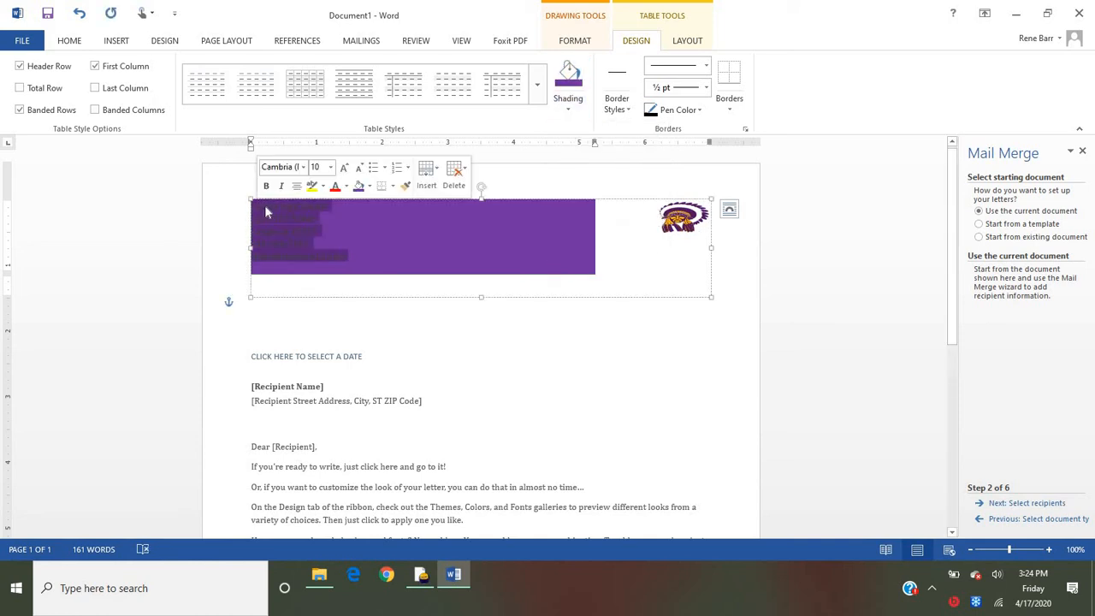
click(72, 40)
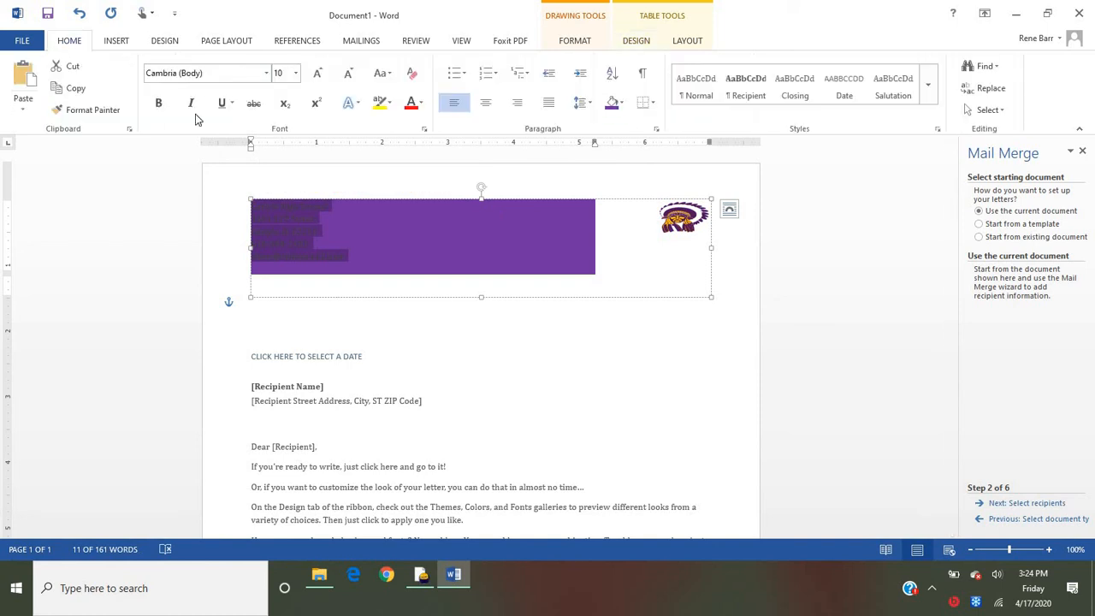
click(420, 102)
click(404, 153)
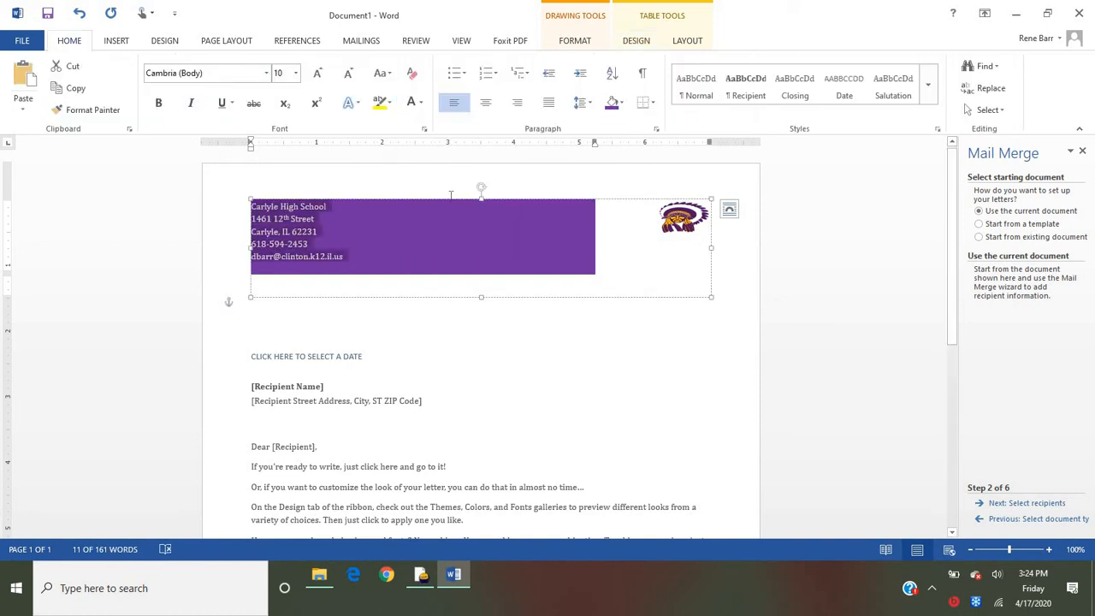
- Shade the letterhead's logo cell with standard orange
click(633, 222)
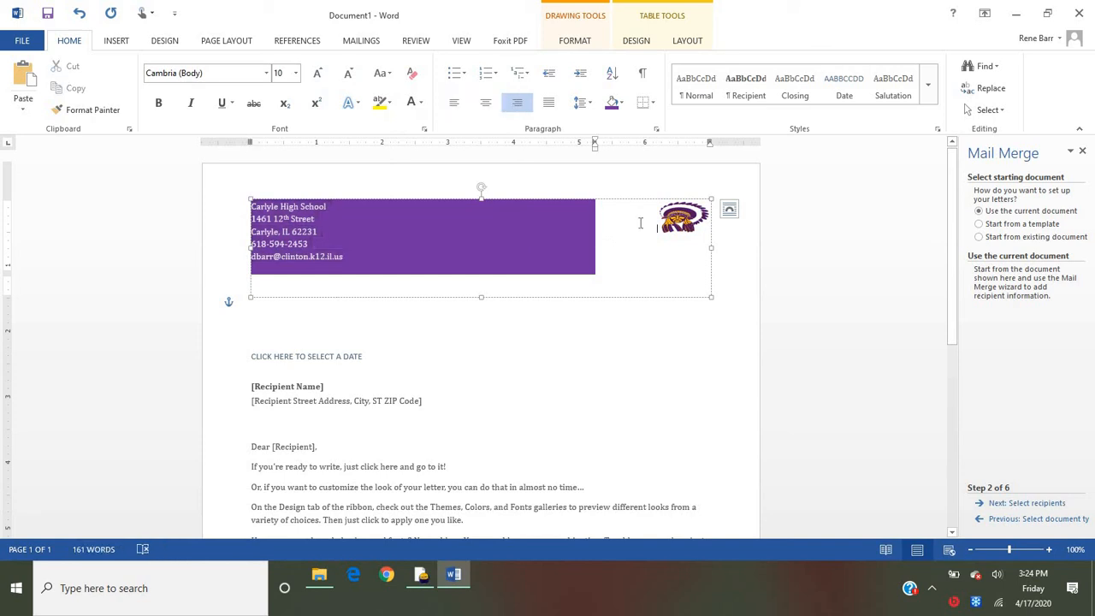
click(621, 103)
click(626, 213)
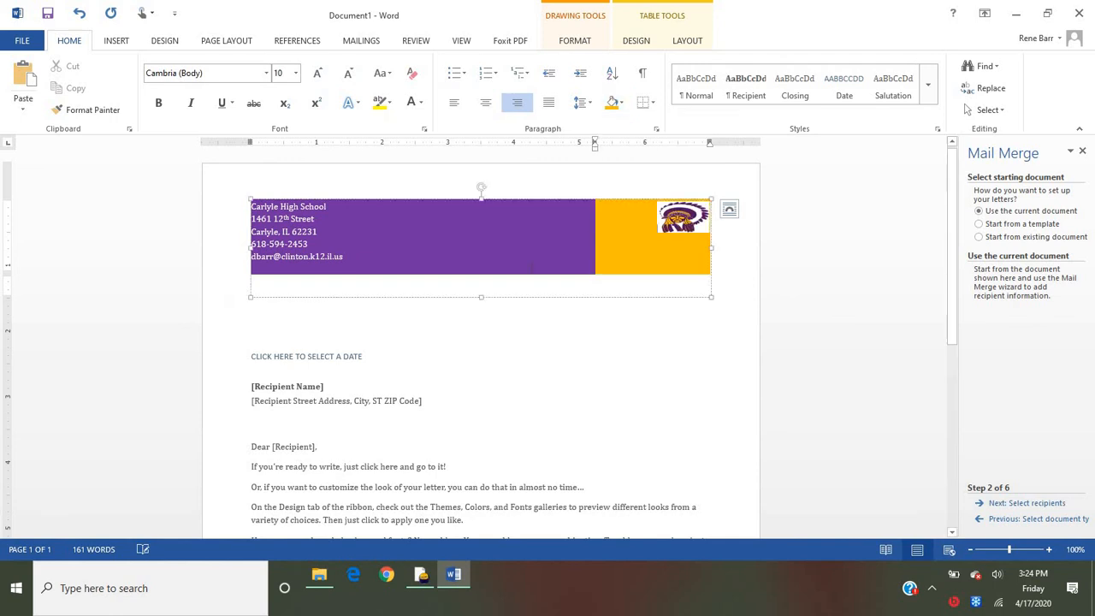
- Shade the empty line beneath the letterhead table orange, matching the logo cell
click(479, 282)
click(620, 103)
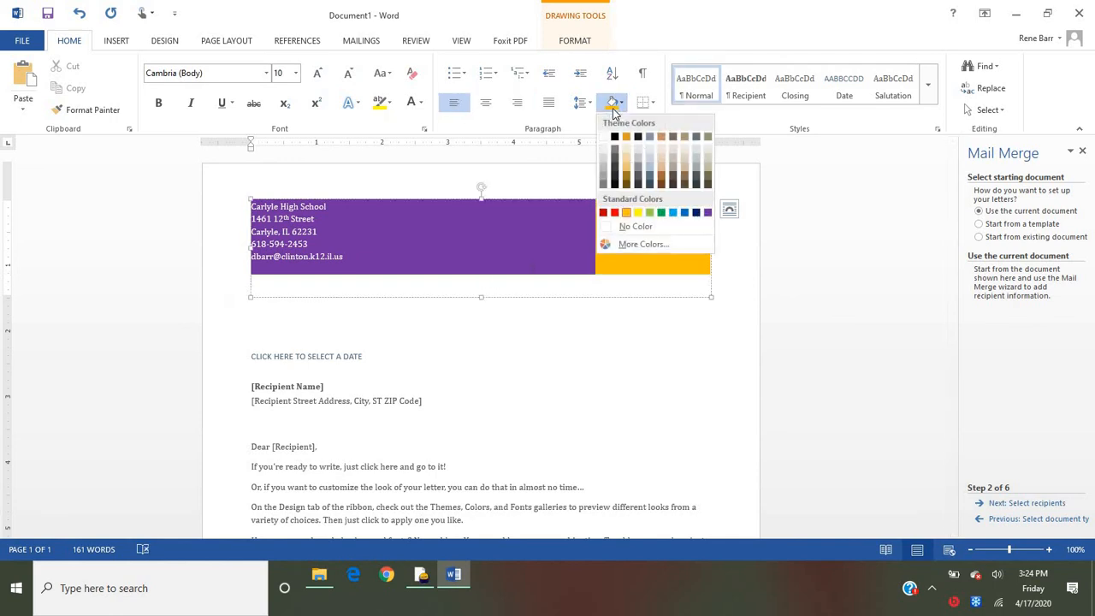
click(637, 212)
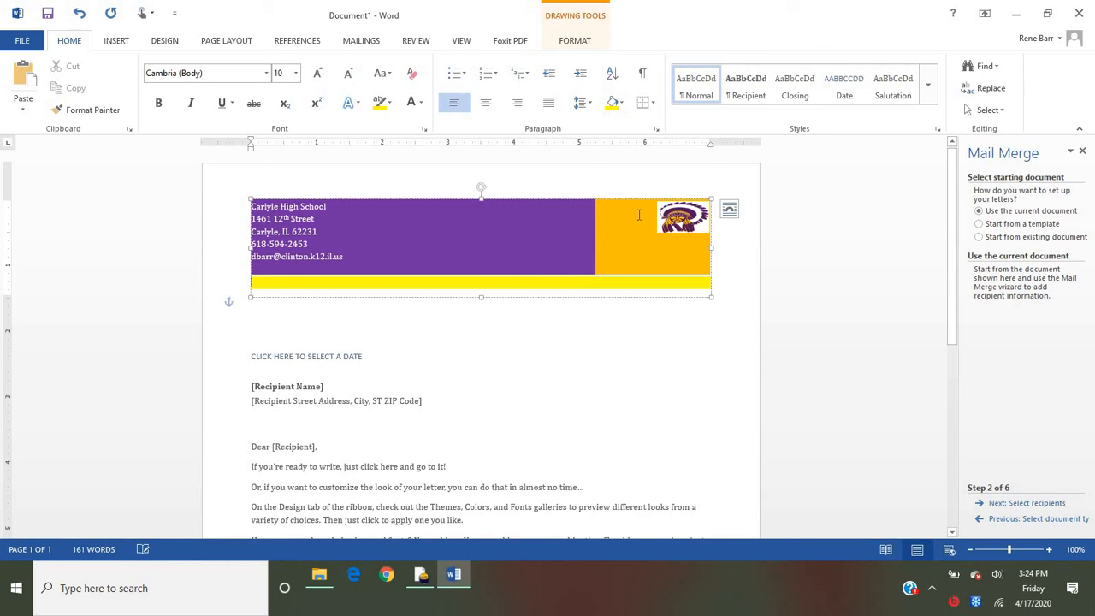
click(621, 103)
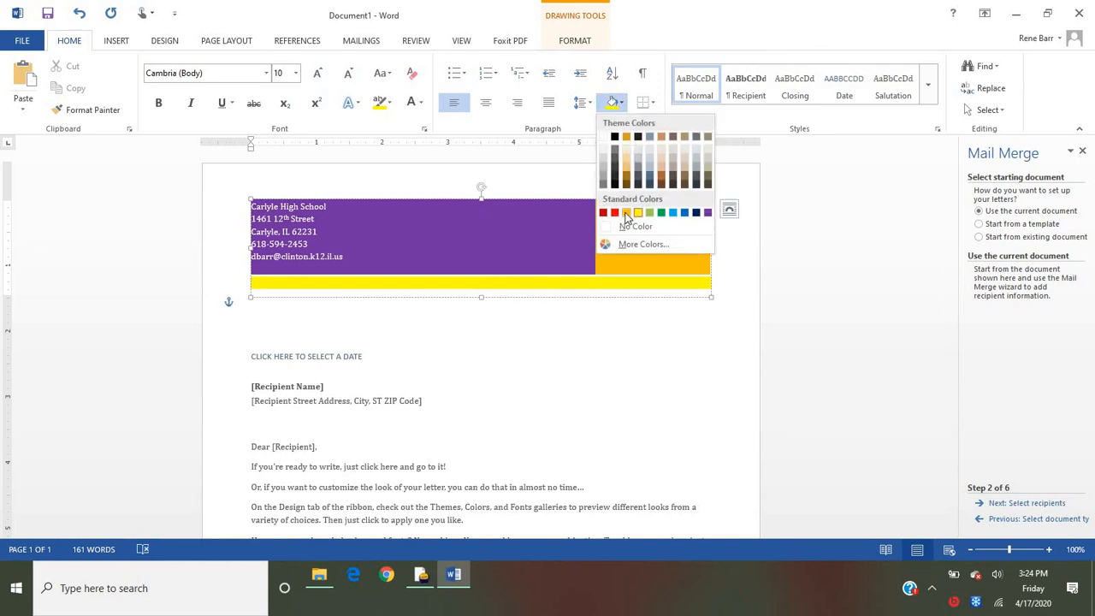
click(626, 213)
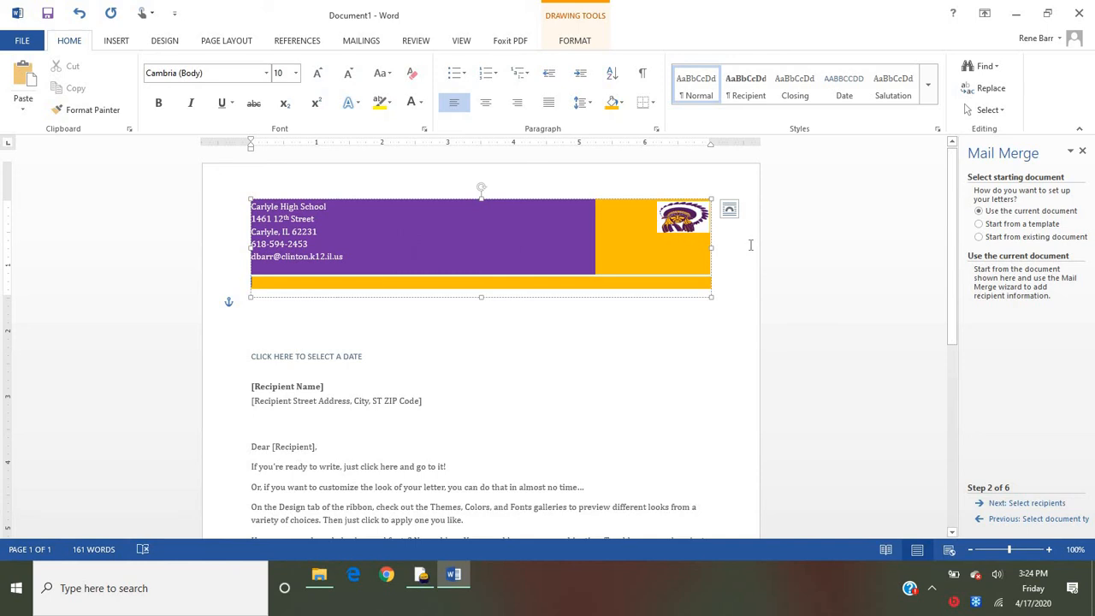
- Enlarge the mascot logo to span the width of its orange cell
click(674, 226)
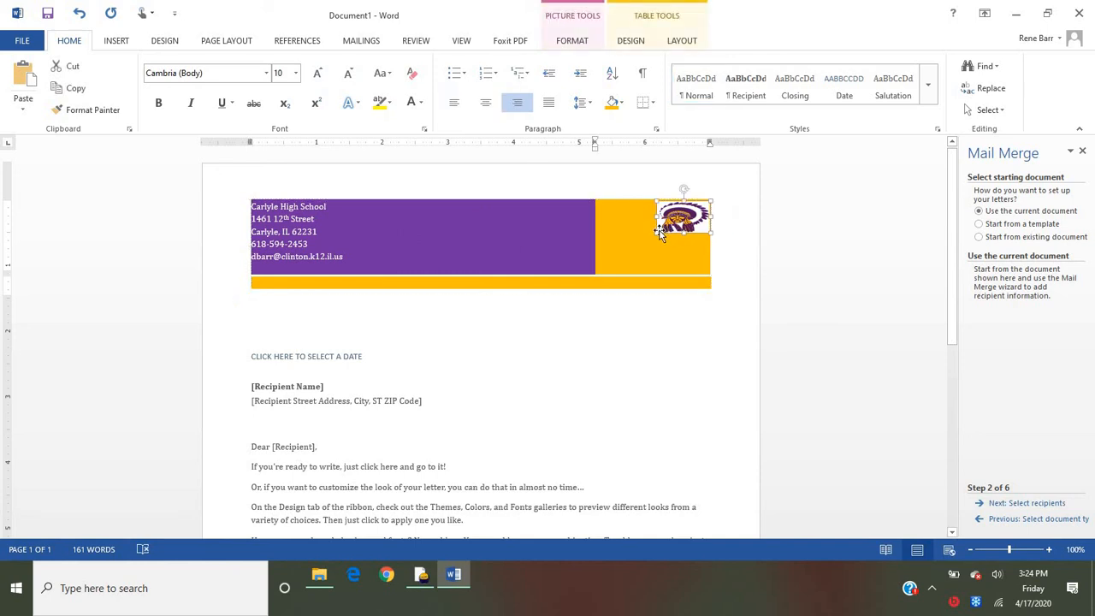
drag(658, 233, 597, 269)
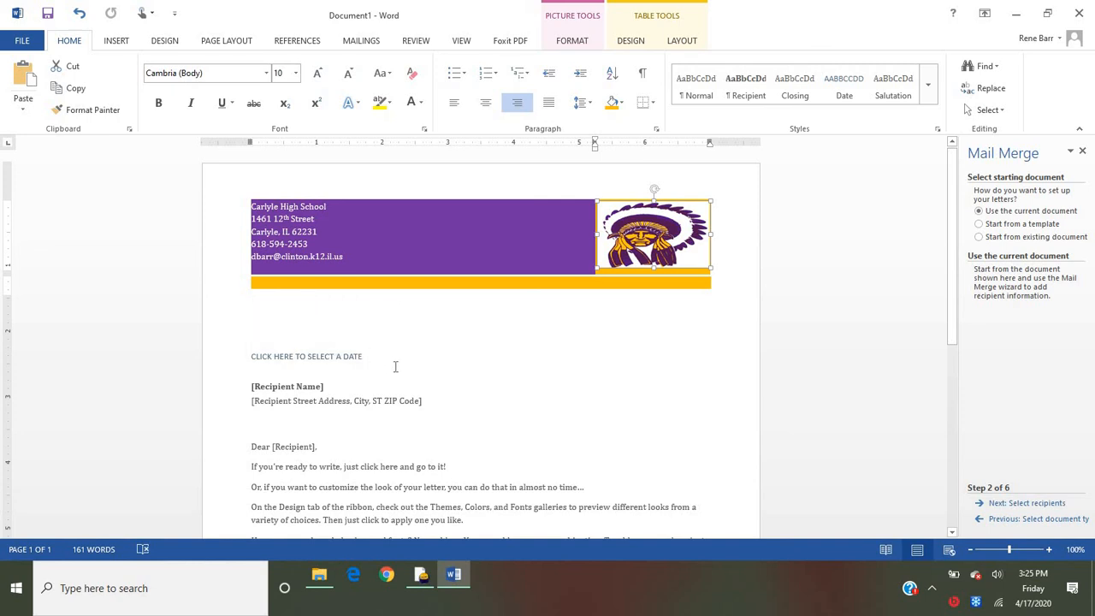
- Set the letter's date placeholder to April 17, 2020
click(371, 351)
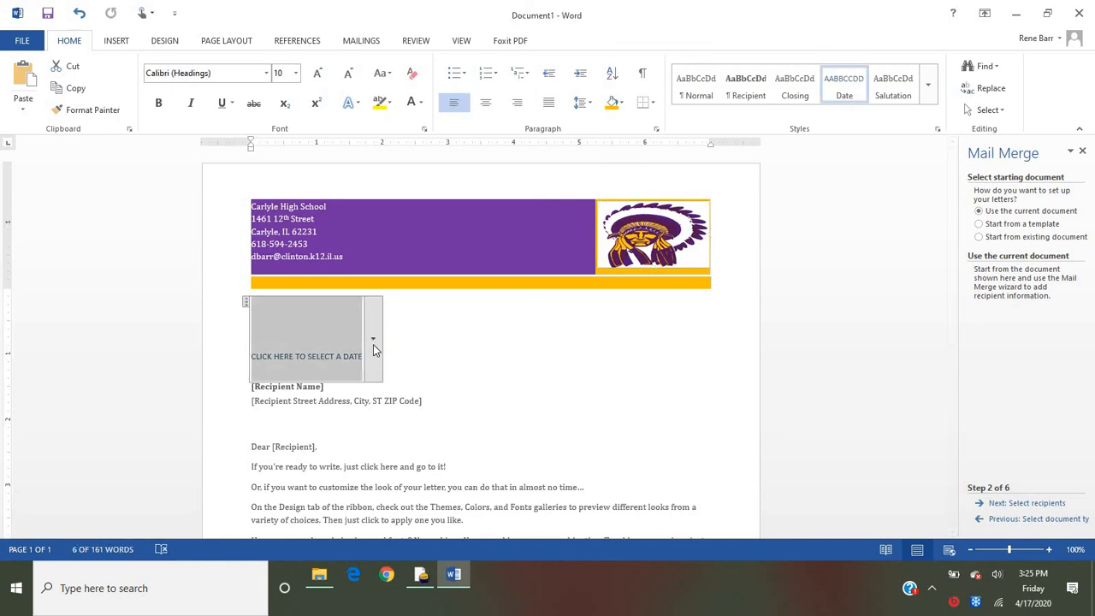
click(372, 348)
click(353, 438)
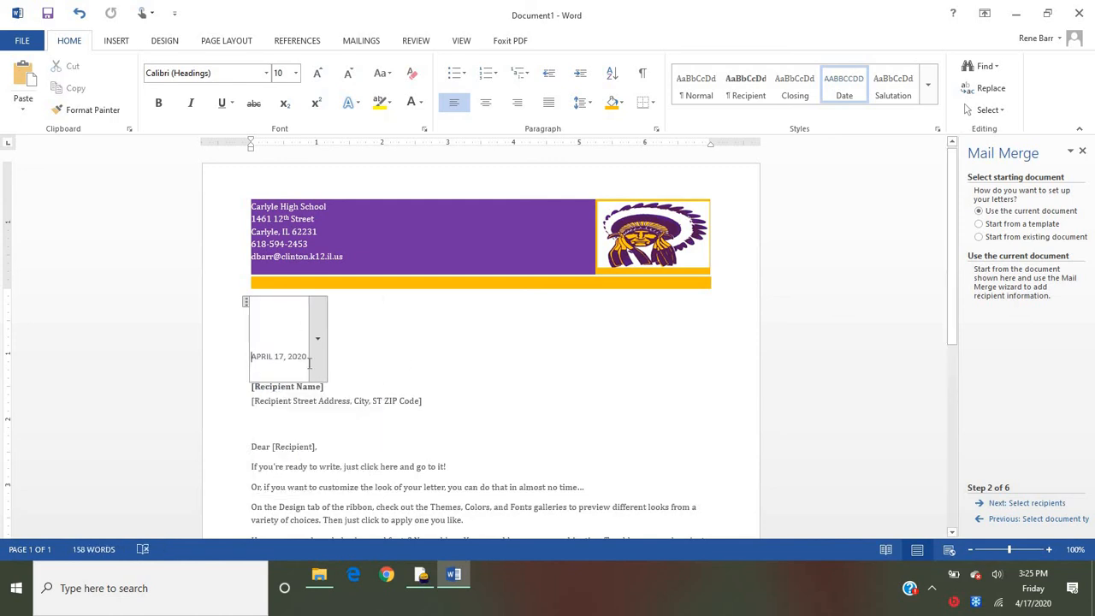
- Select the Recipient Name placeholder and advance the mail merge to recipient selection, creating a new typed list
click(422, 387)
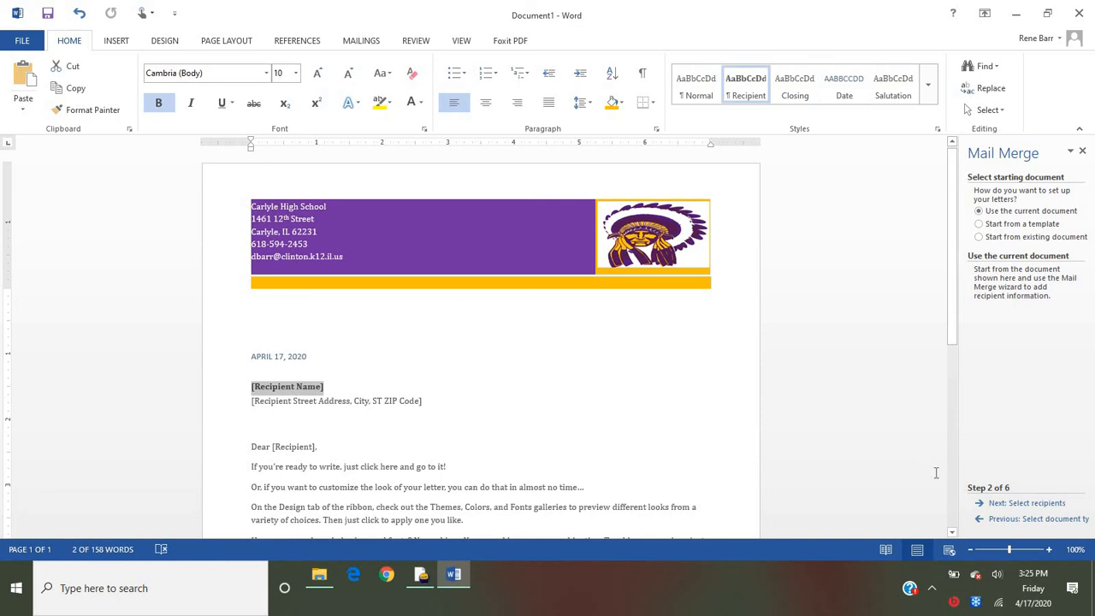
click(1045, 504)
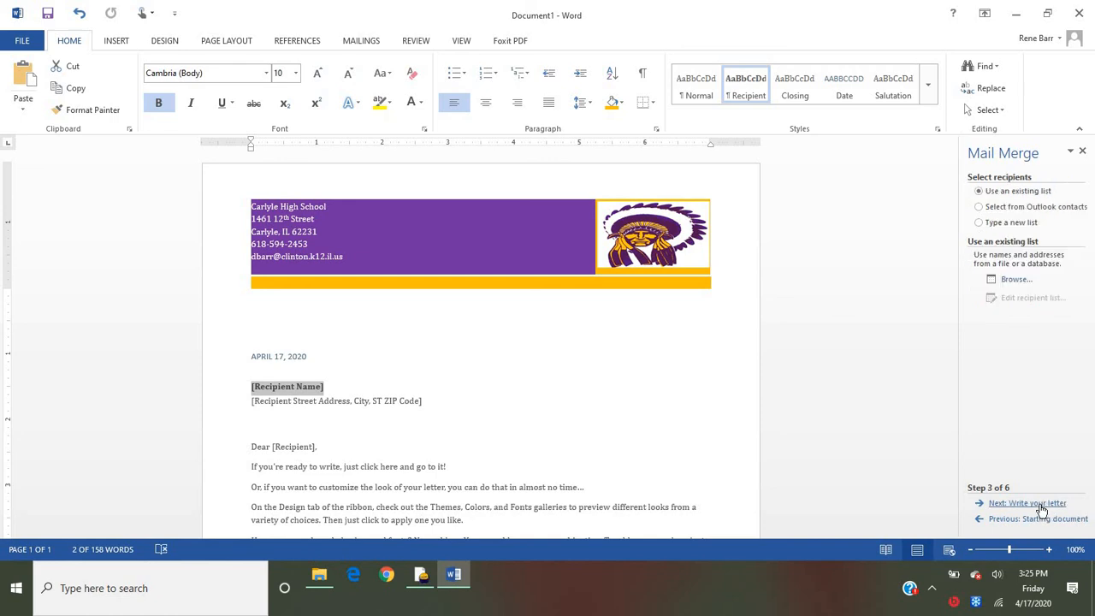
click(979, 223)
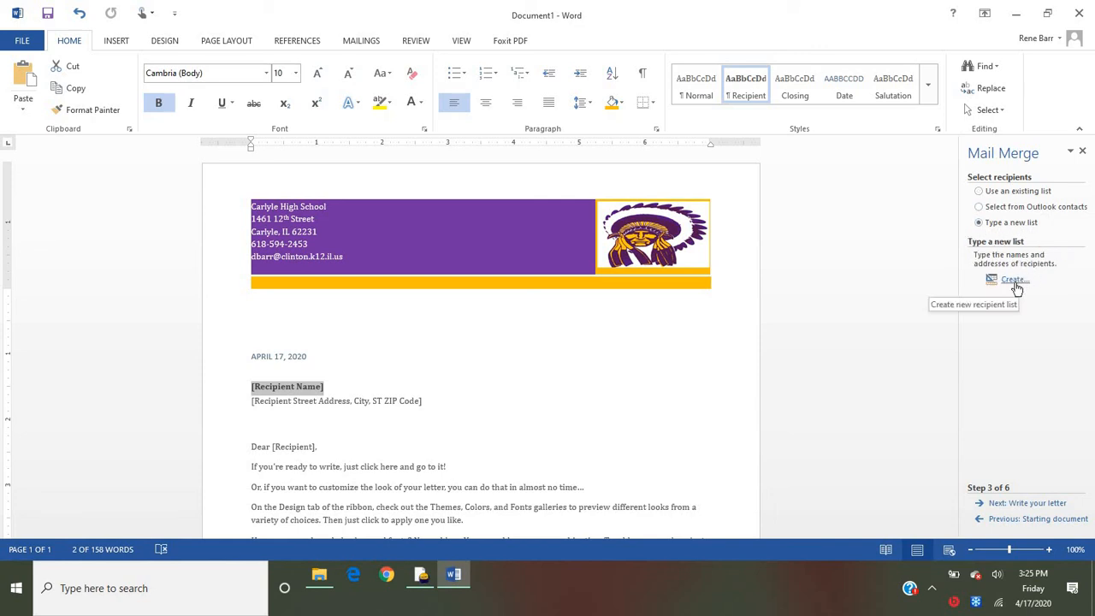
click(1015, 286)
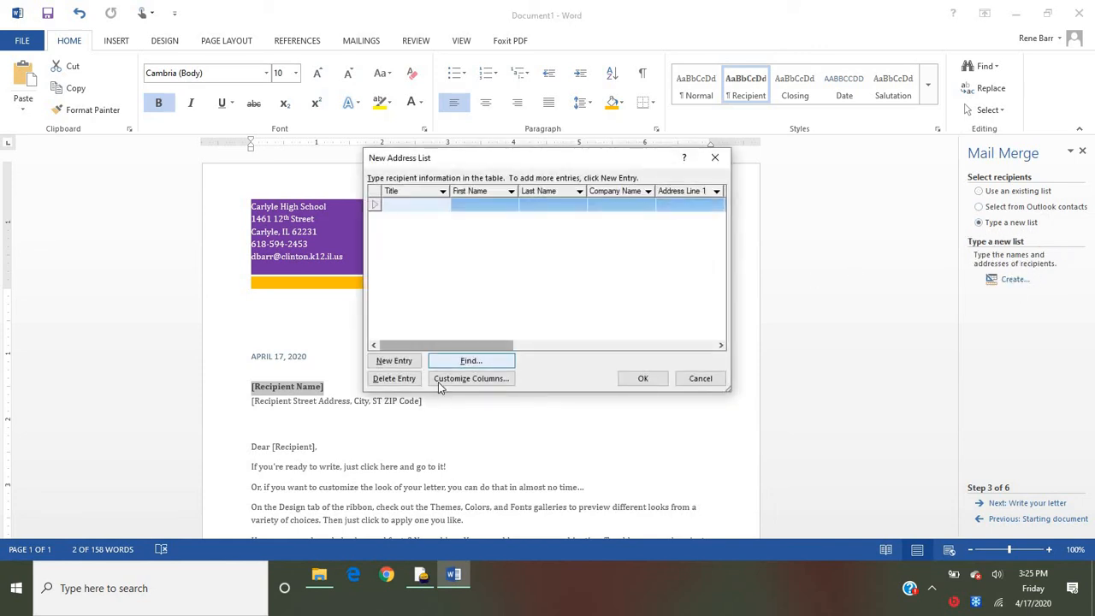
- Customize the address list columns by deleting the Country or Region and Home Phone fields
click(455, 380)
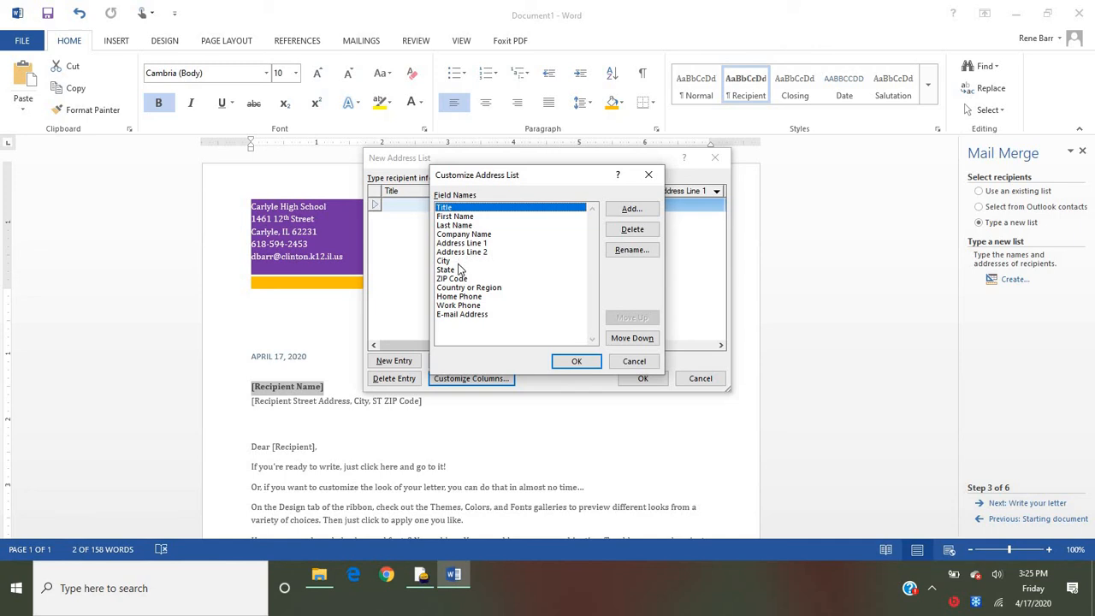
click(581, 290)
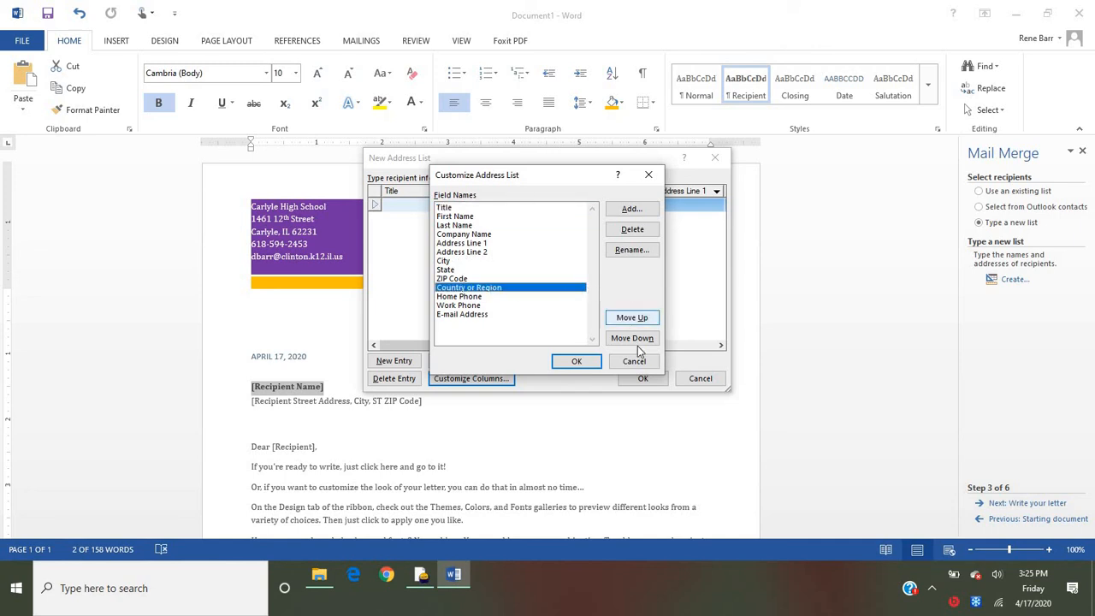
click(633, 232)
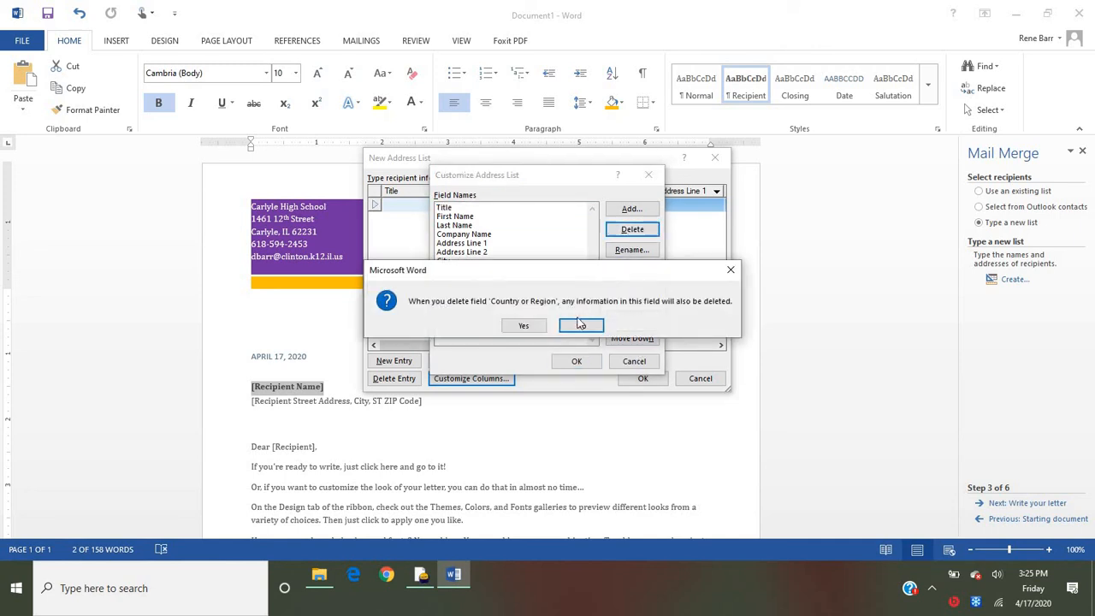
click(519, 323)
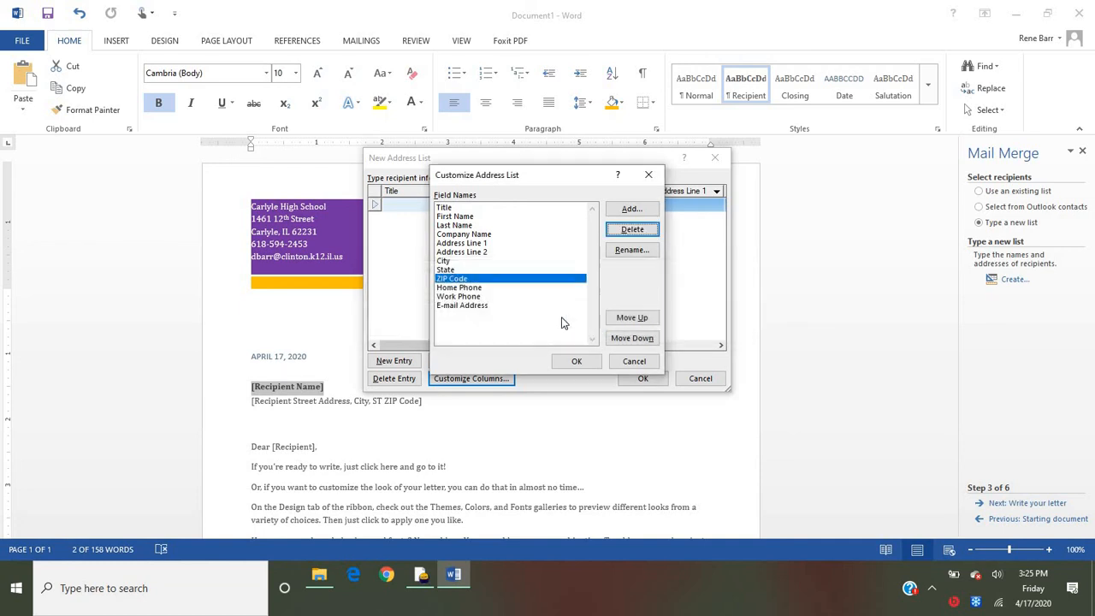
click(476, 289)
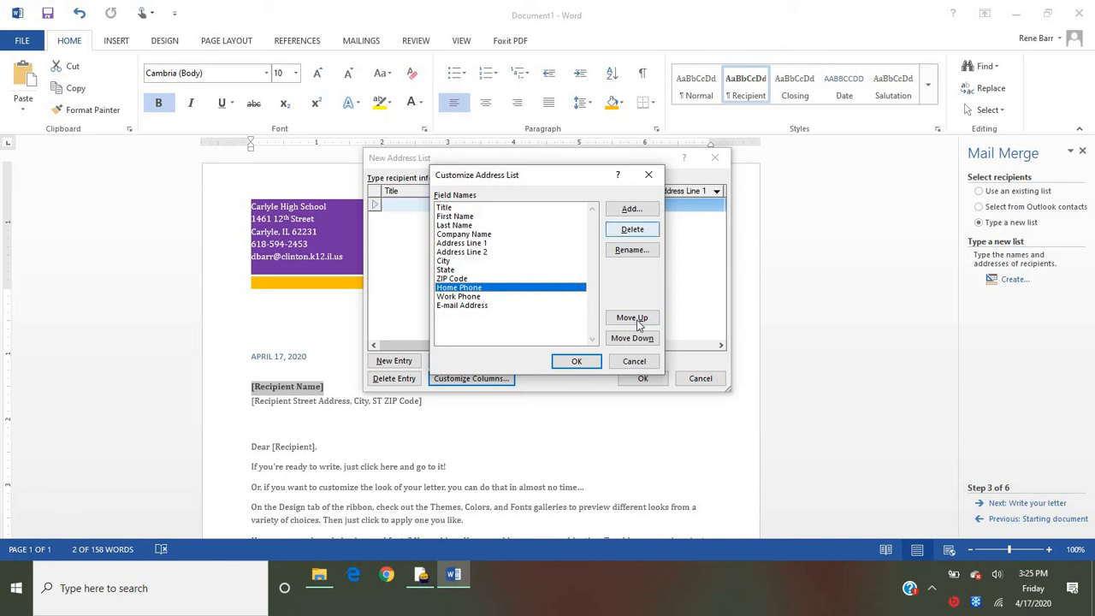
click(633, 229)
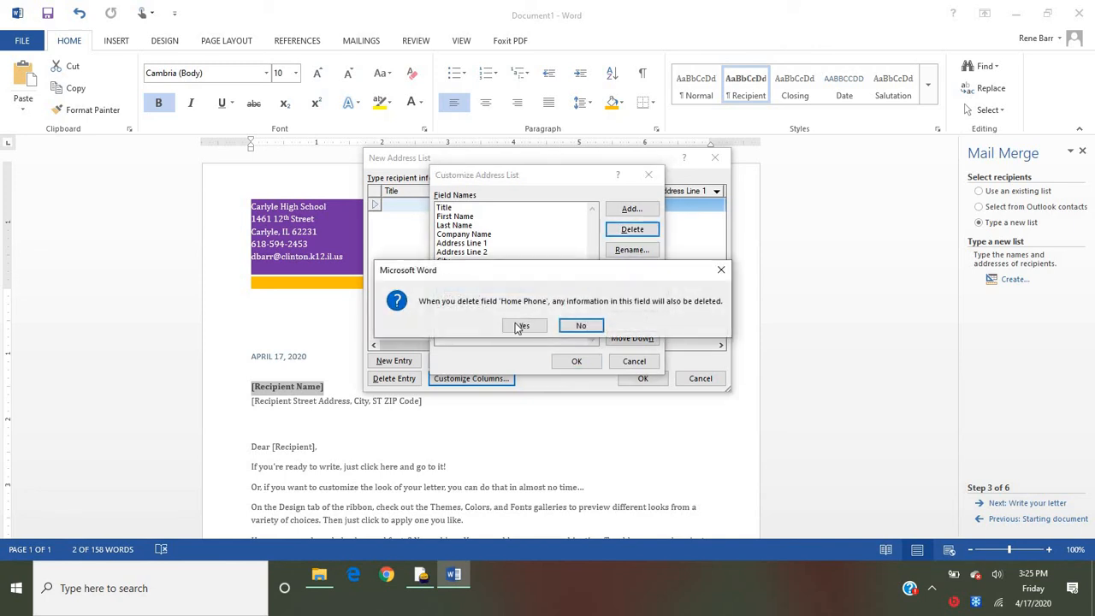
click(522, 325)
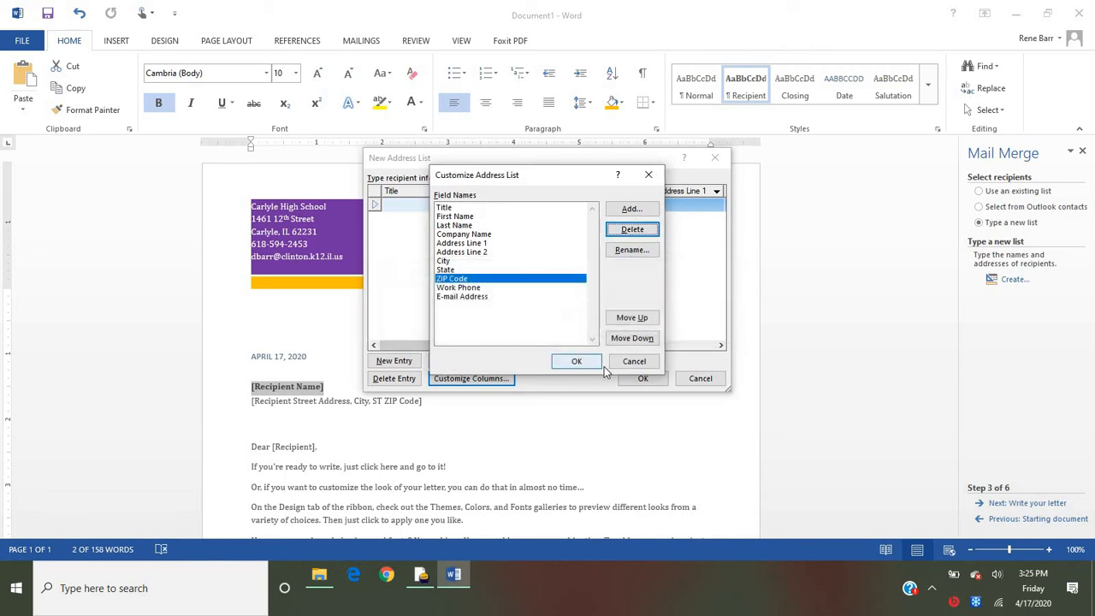
click(579, 362)
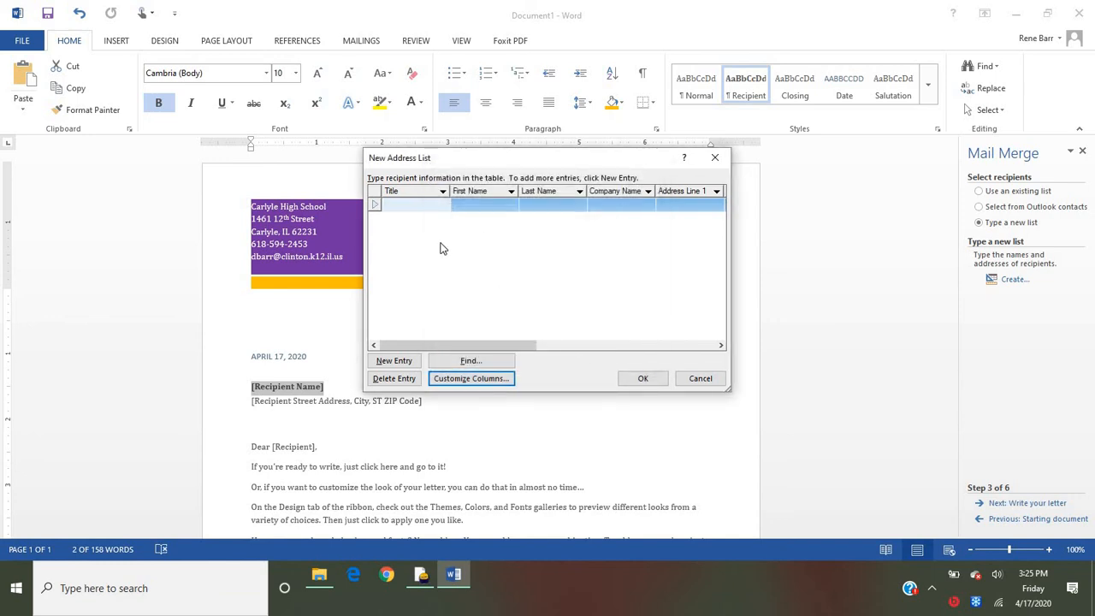
- Enter the first recipient's title Mr. along with their first and last name
text(Mr.)
key(Tab)
key(Tab)
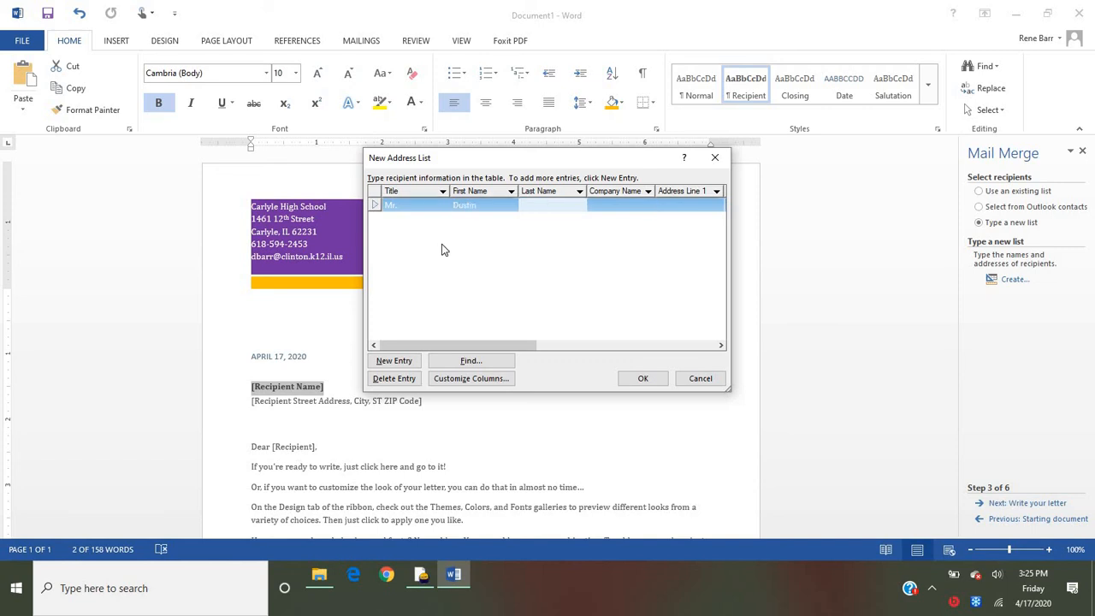
key(Tab)
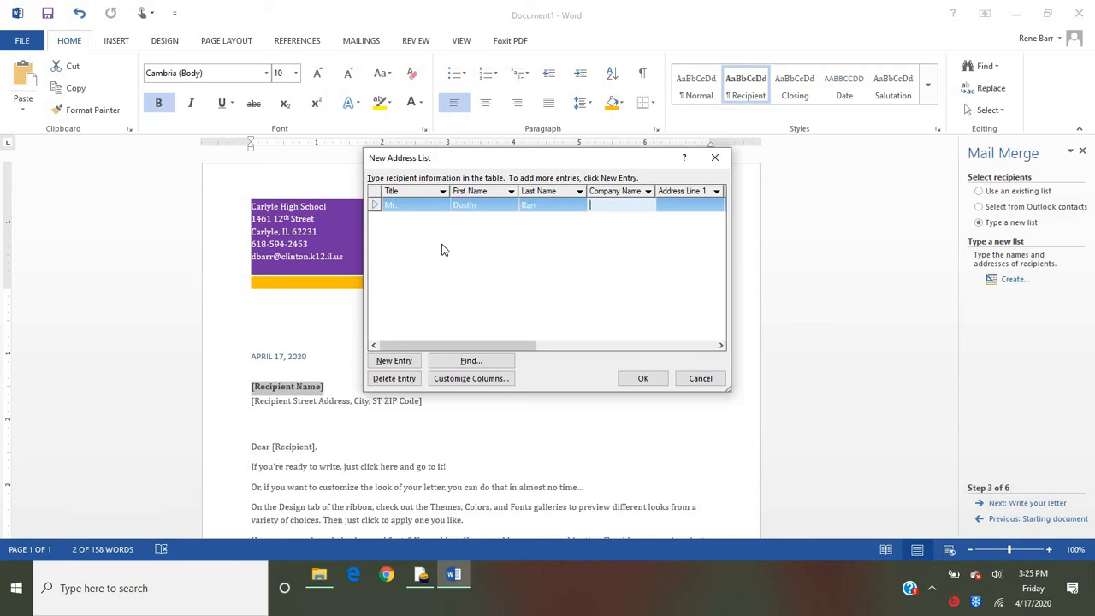
- Enter McKendree as the recipient's company name and fill in the street address, leaving Address Line 2 blank
text(Mckendree)
key(Tab)
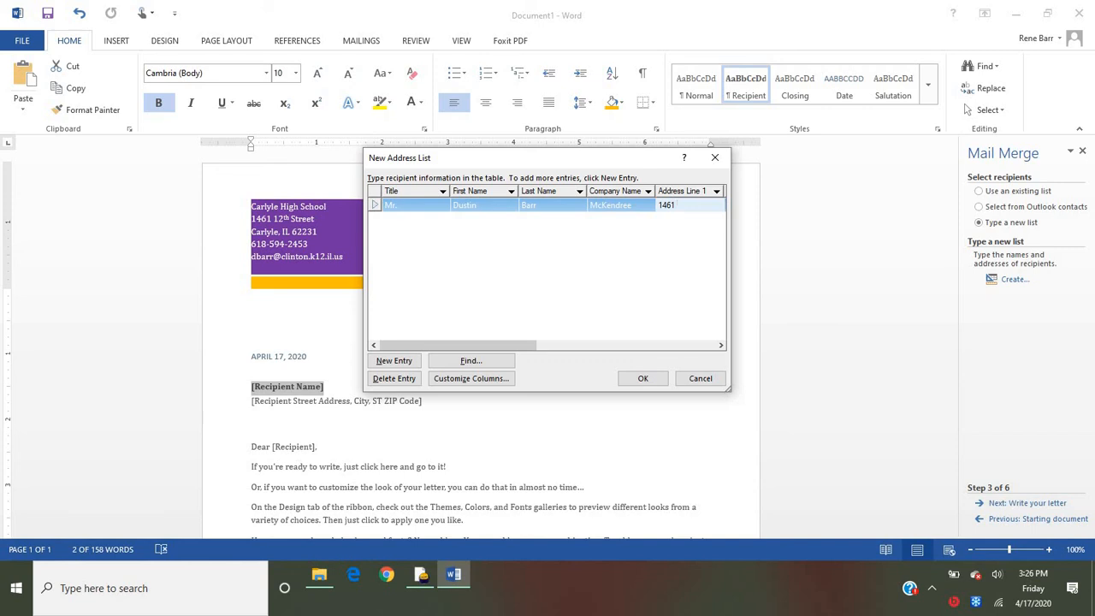
key(Tab)
- Fill in the recipient's city, state and ZIP code
key(Tab)
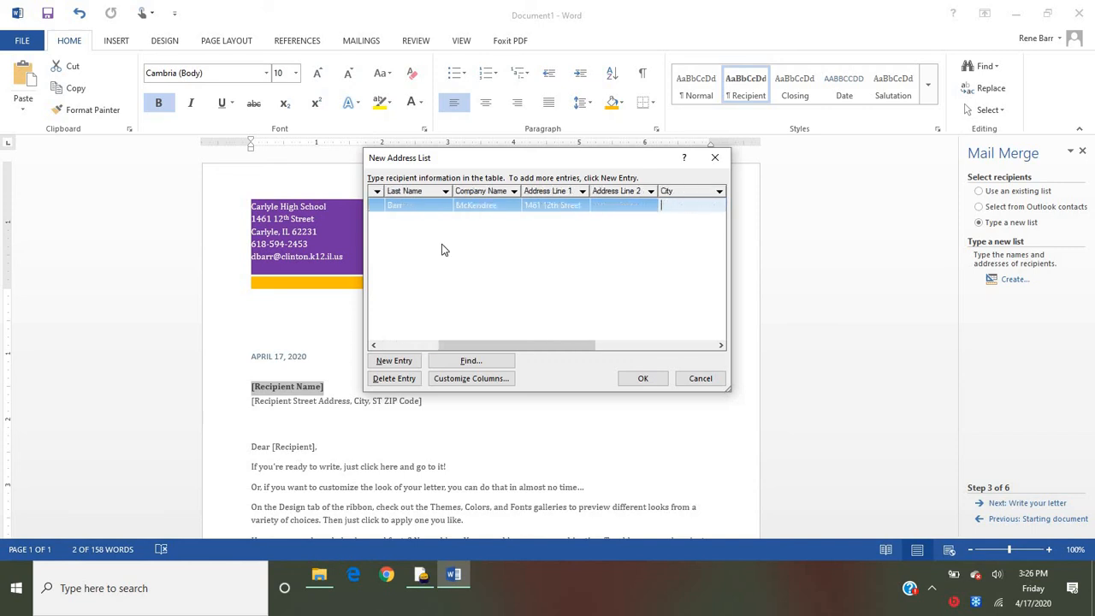
text(Lebanon)
key(Tab)
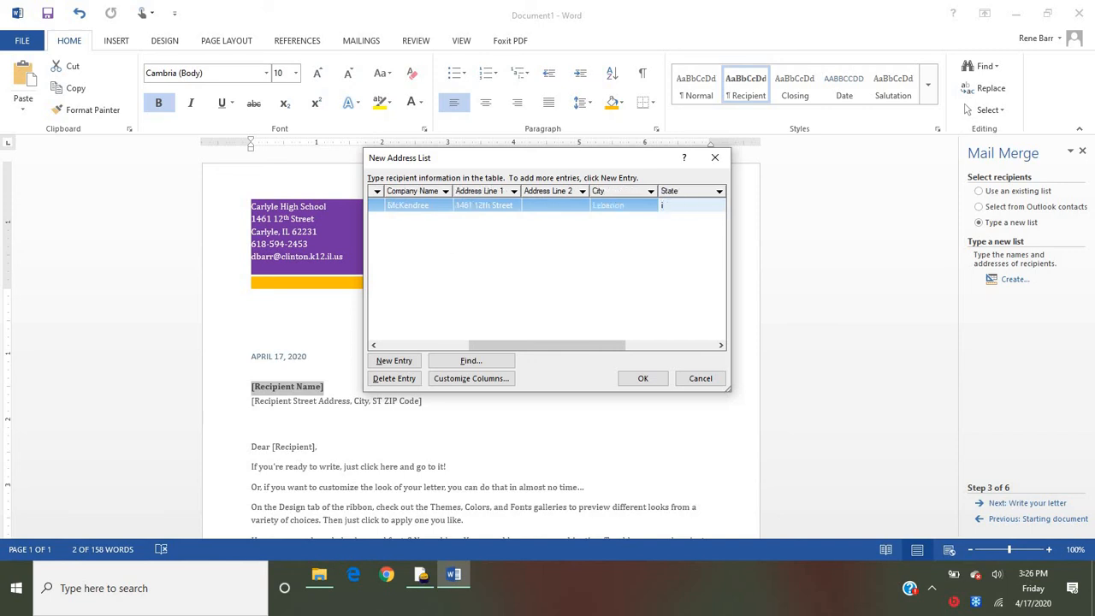
text(IL)
key(Tab)
text(6)
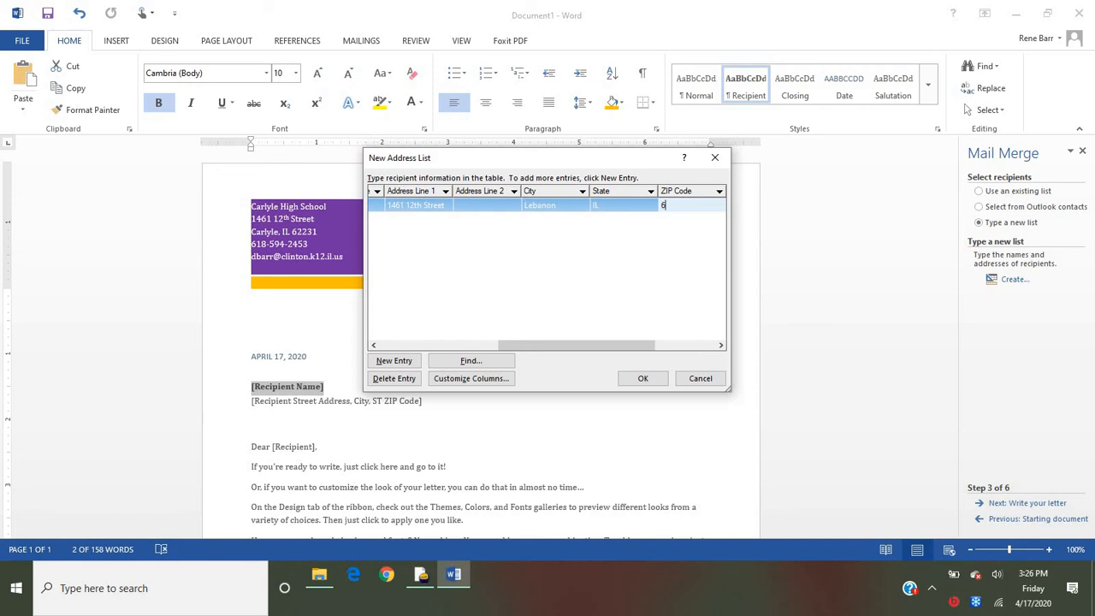
text(2254)
- Enter the recipient's work phone number
key(Tab)
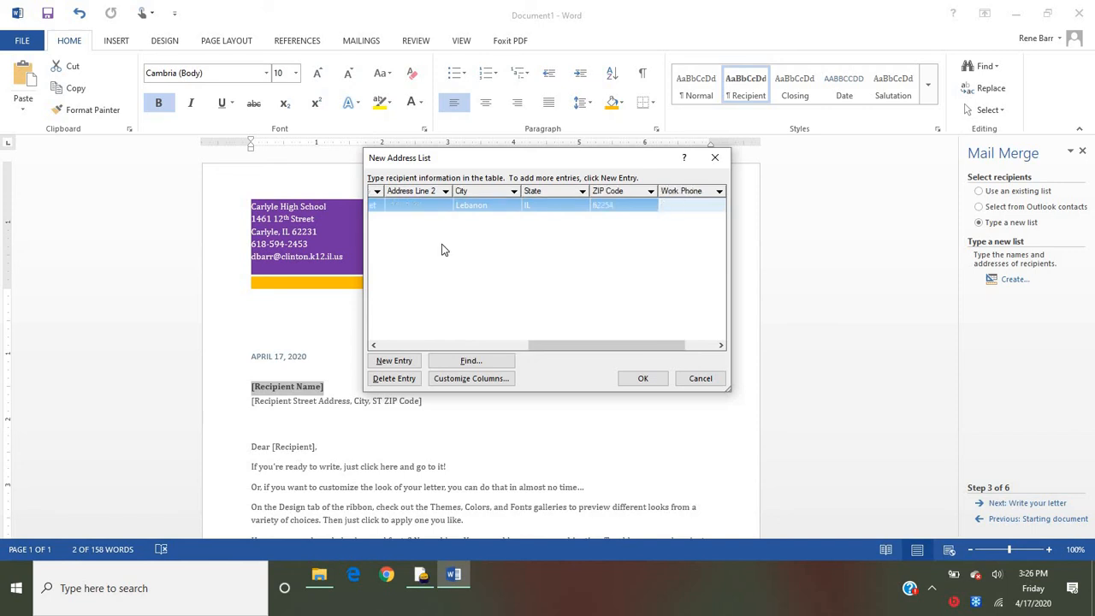
- Enter the first recipient's e-mail address and start a new entry in the address list
key(Tab)
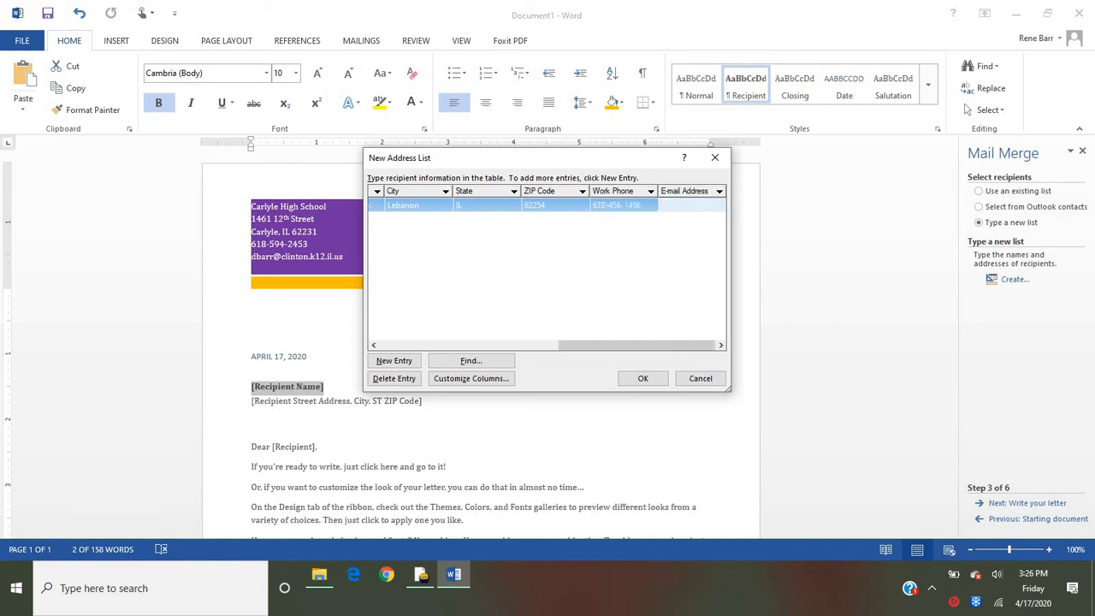
- Enter the second recipient's title Mr. along with their first and last name
key(Tab)
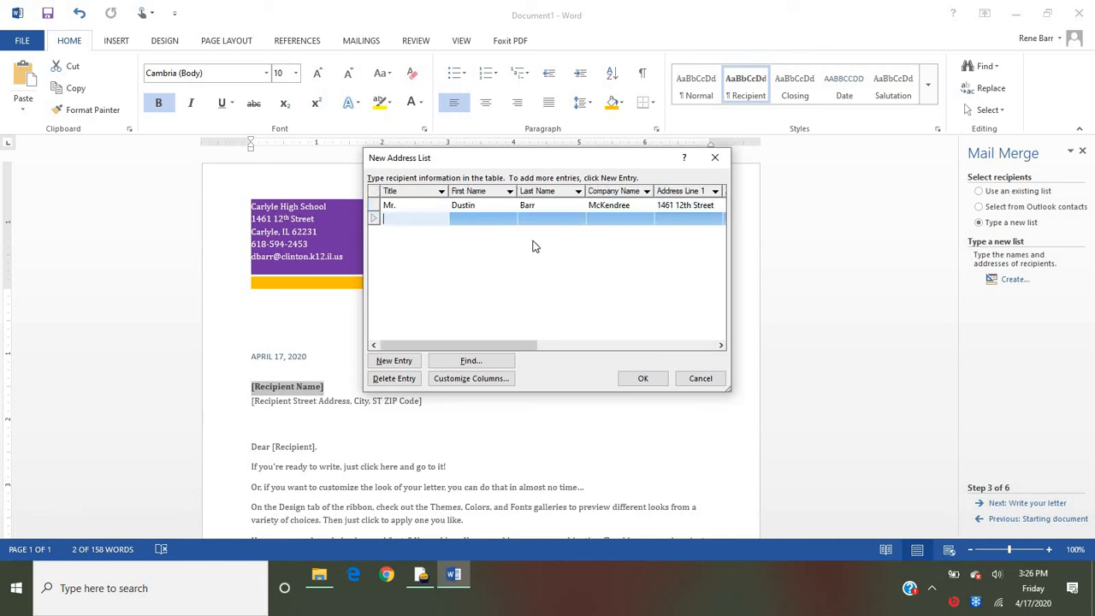
text(Mr.)
key(Tab)
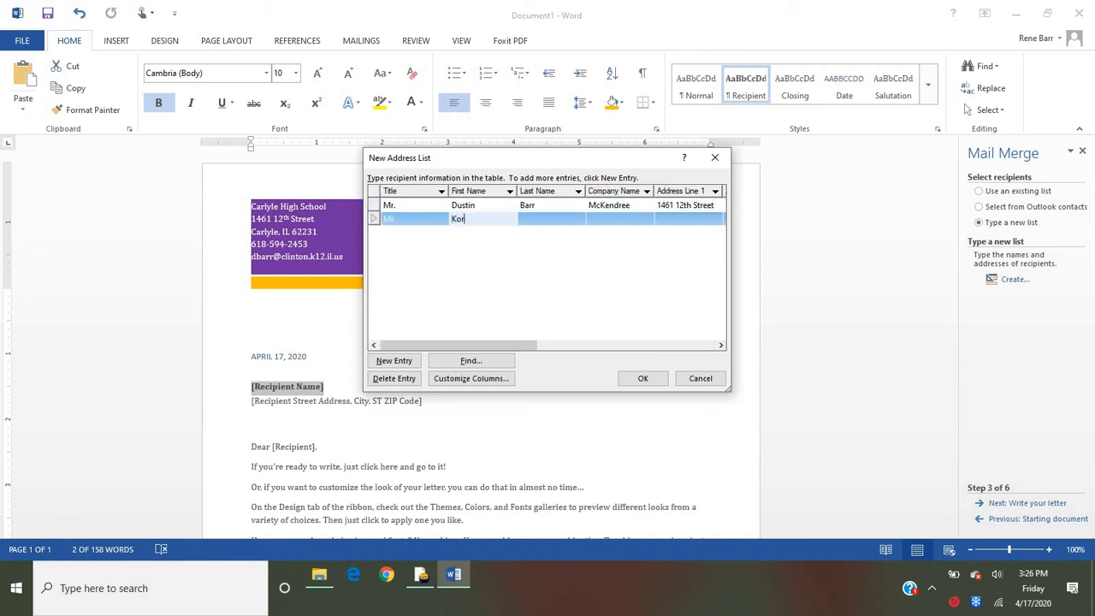
key(Tab)
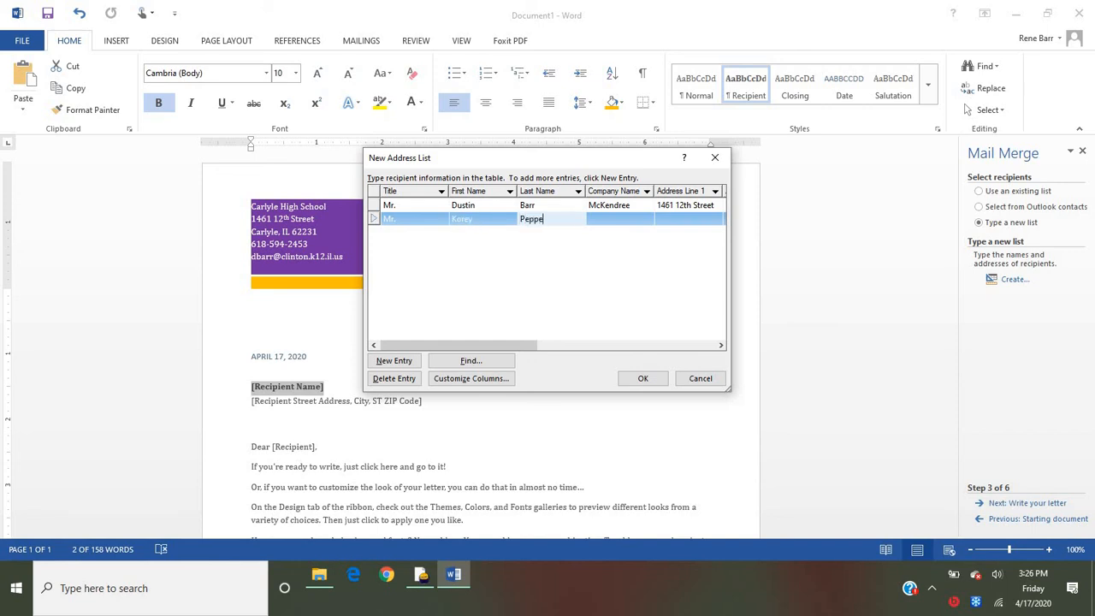
- Enter John A. Logan as the second recipient's company name and fill in the house number in Address Line 1
key(Tab)
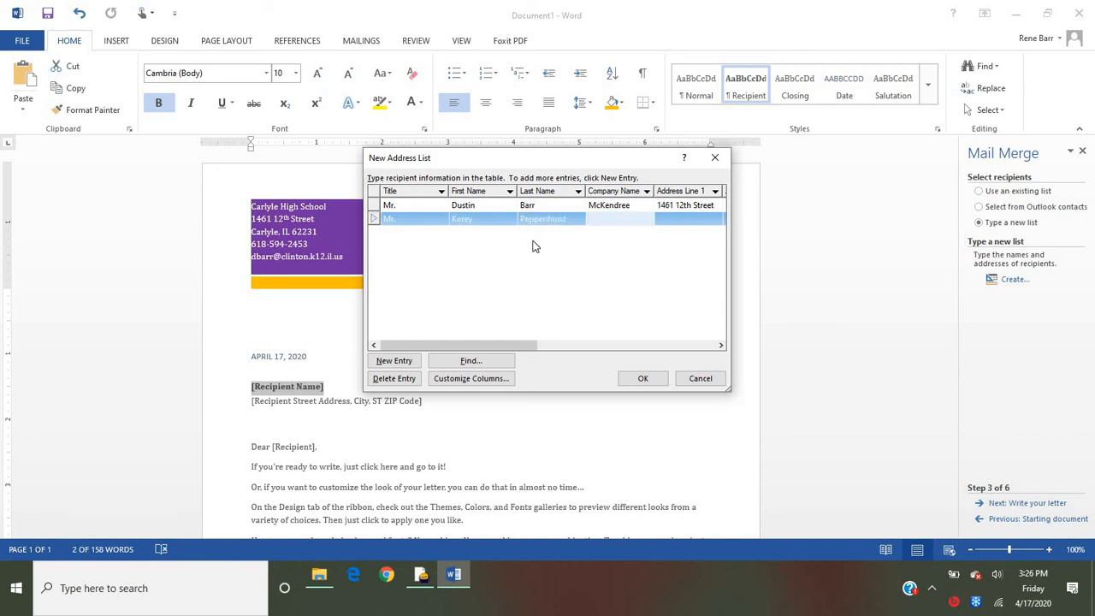
text(John A. Logan)
key(Tab)
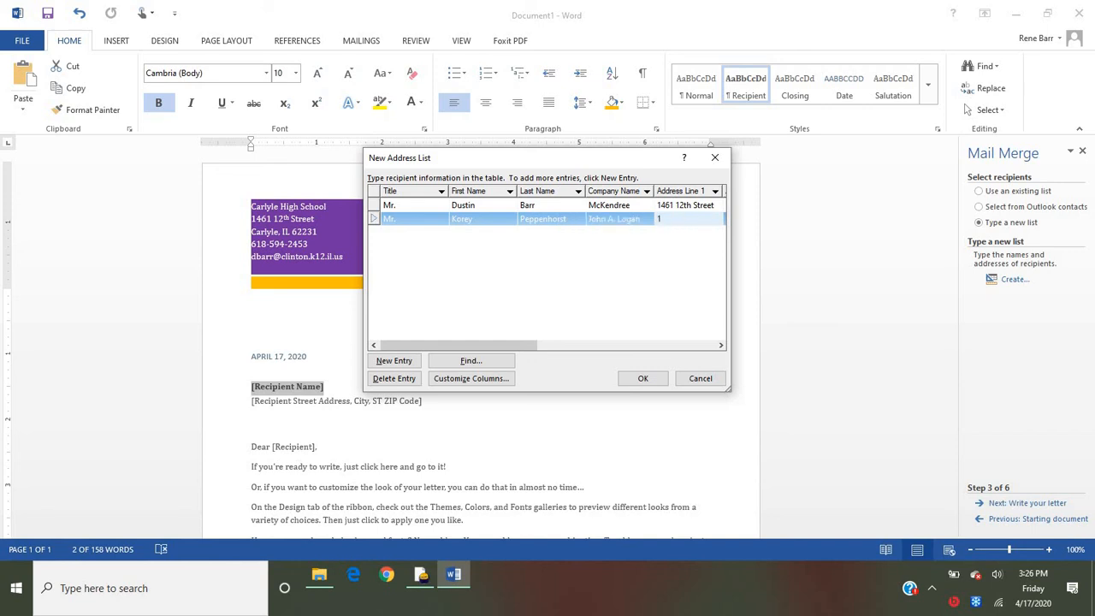
text(1462)
key(Tab)
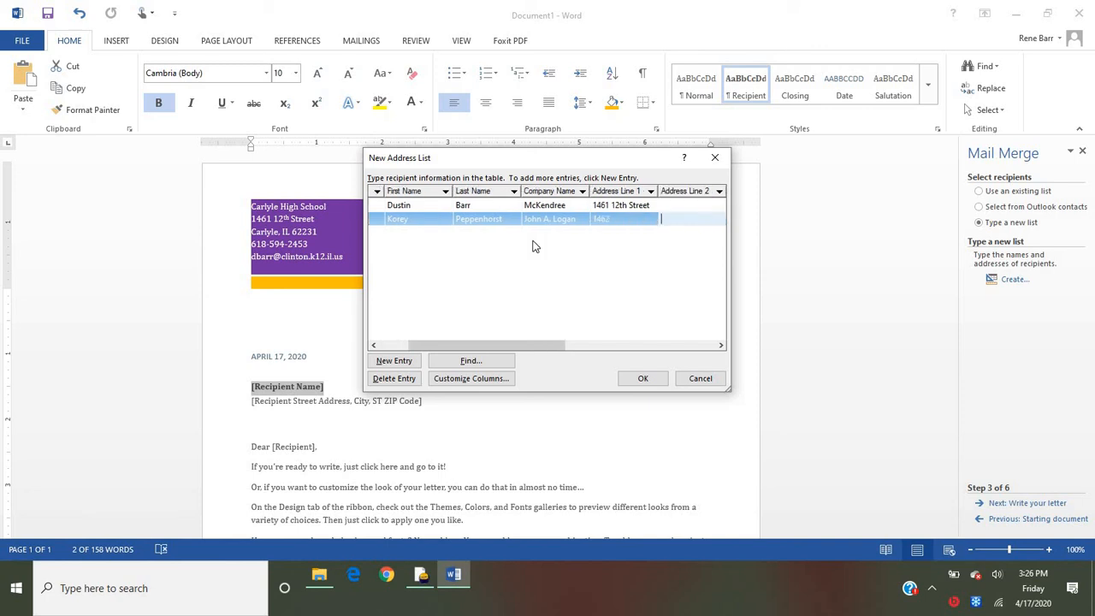
- Change the last digit of the house number in the first recipient's Address Line 1 to 2
click(619, 221)
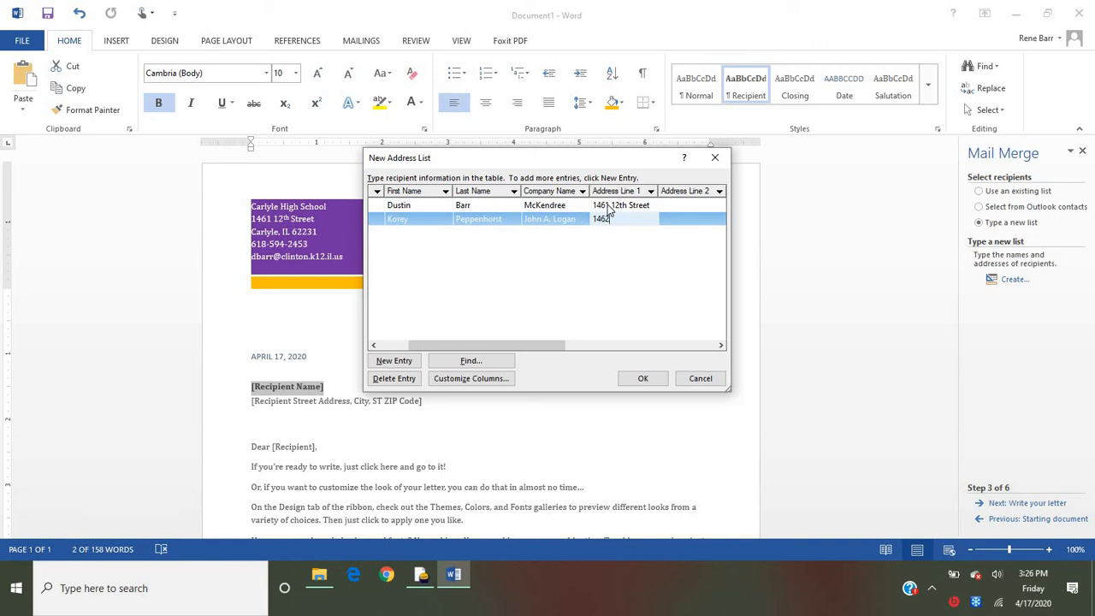
click(612, 207)
click(610, 205)
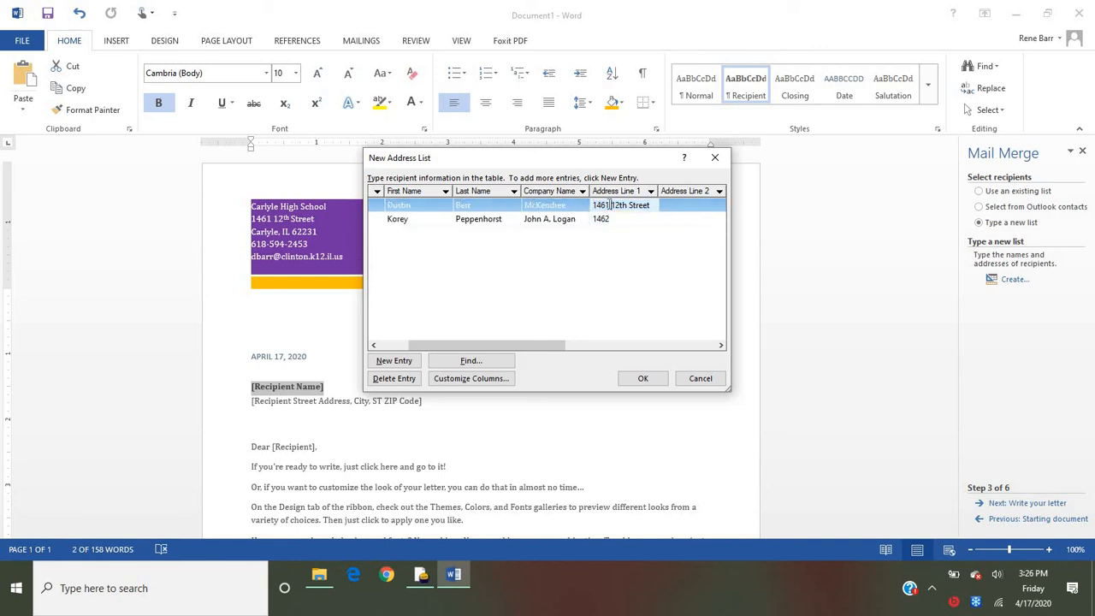
key(BackSpace)
text(2)
- Correct the house number and complete the street address for the second recipient, leaving Address Line 2 blank
click(612, 219)
click(613, 219)
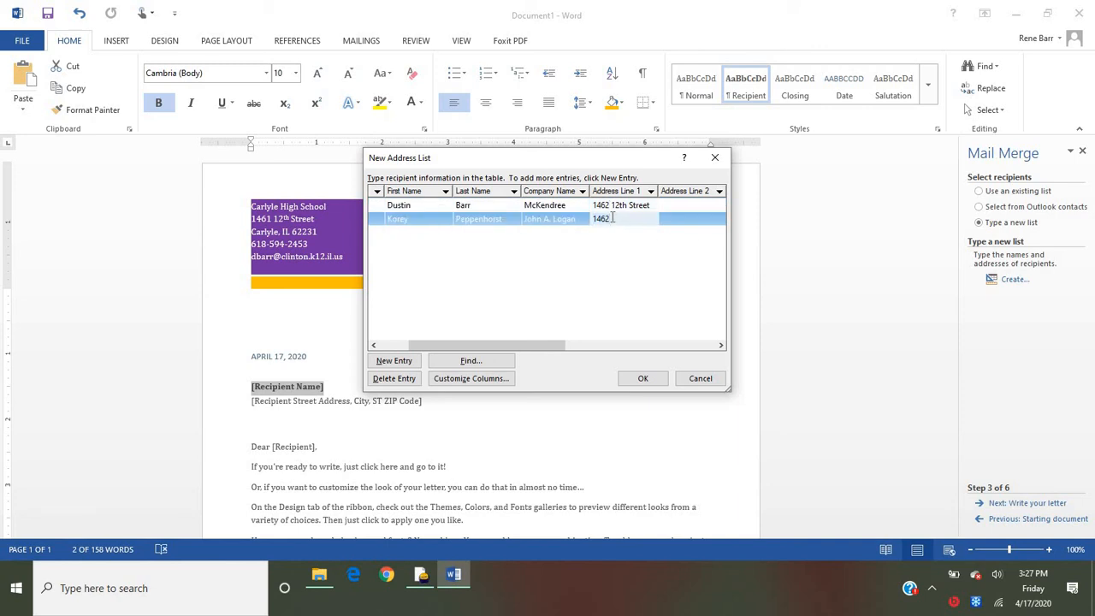
text(3 12th Street)
key(Tab)
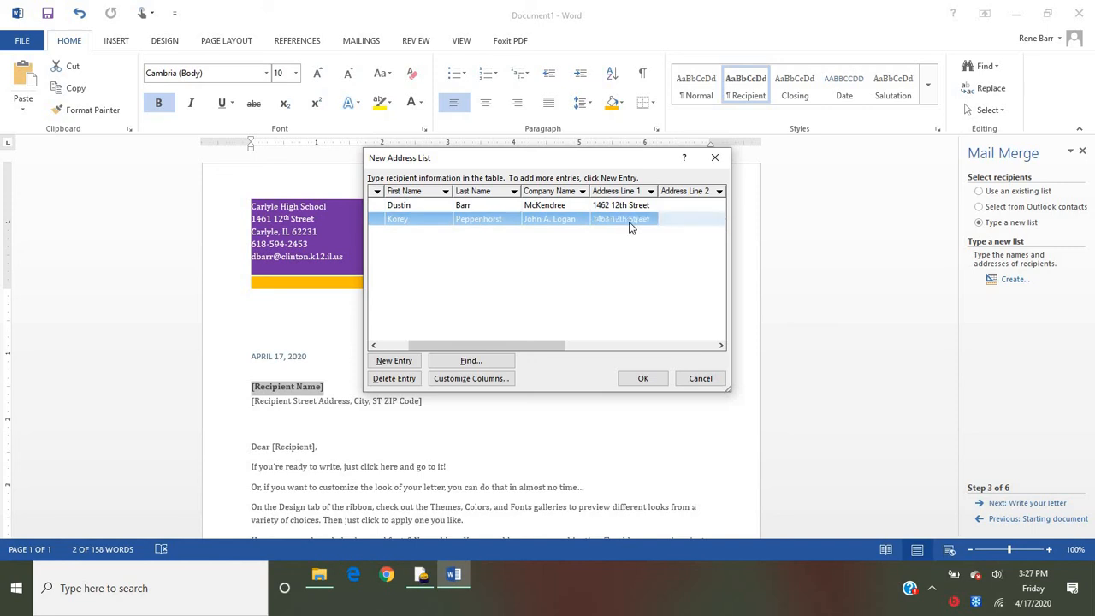
key(Tab)
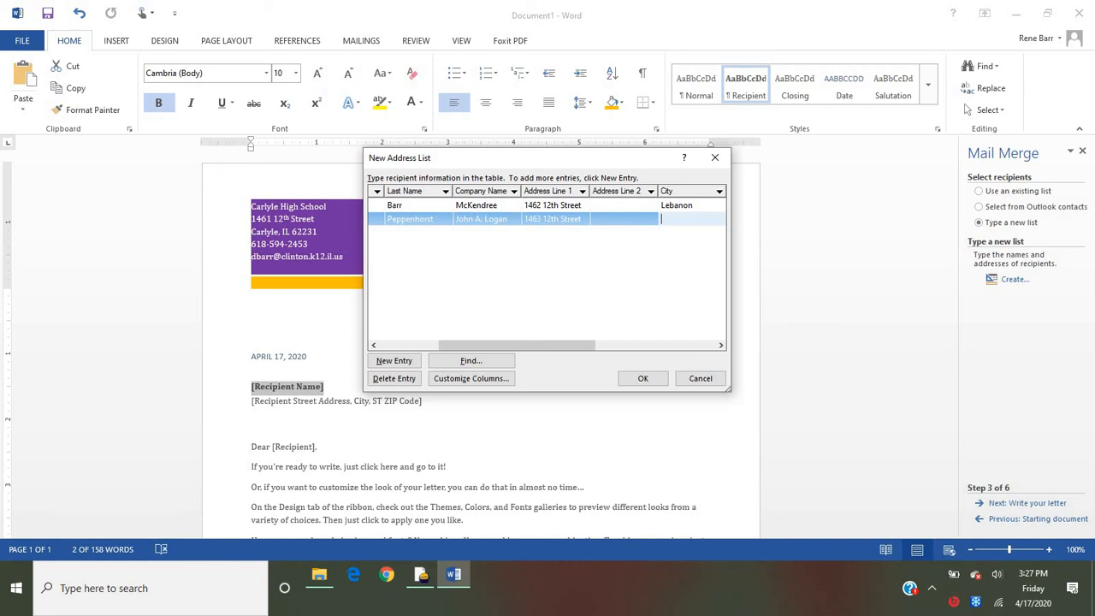
- Fill in the second recipient's city, state and ZIP code
text(Marion)
key(Tab)
text(IL)
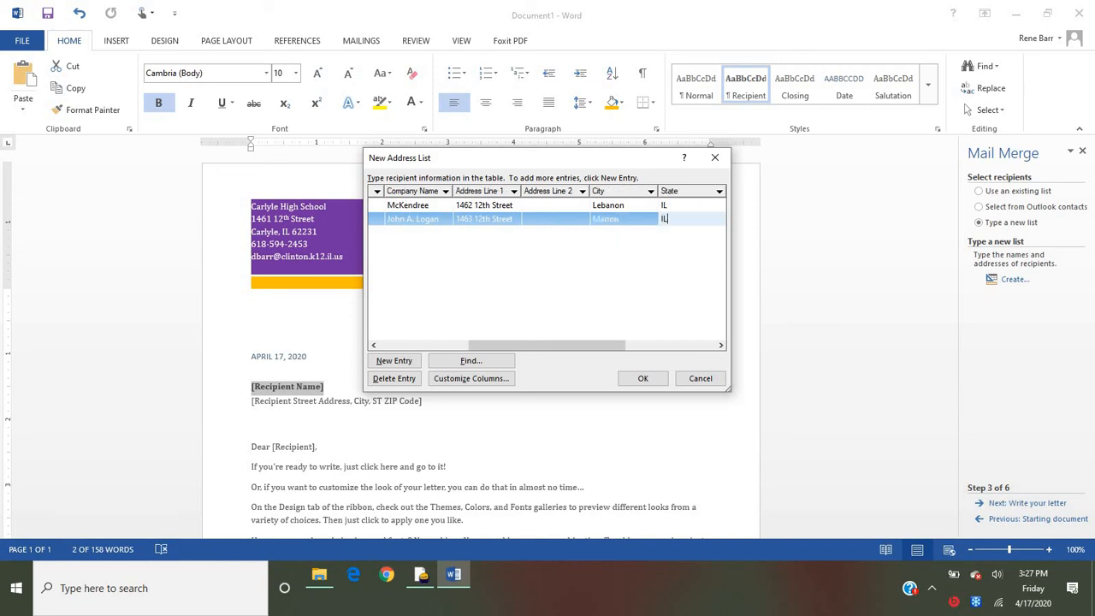
key(Tab)
text(6)
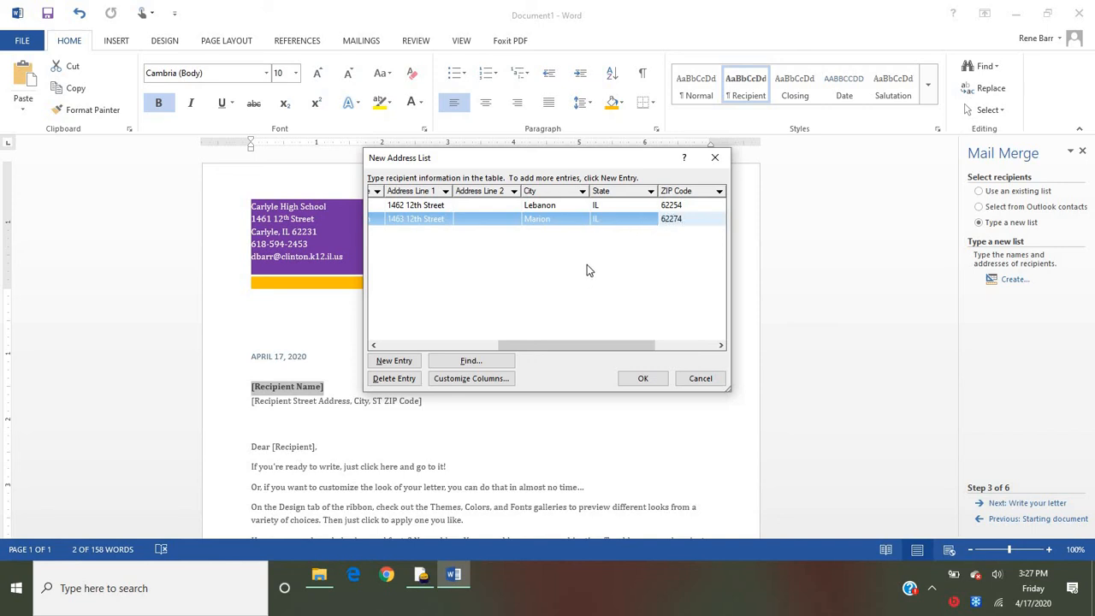
key(Tab)
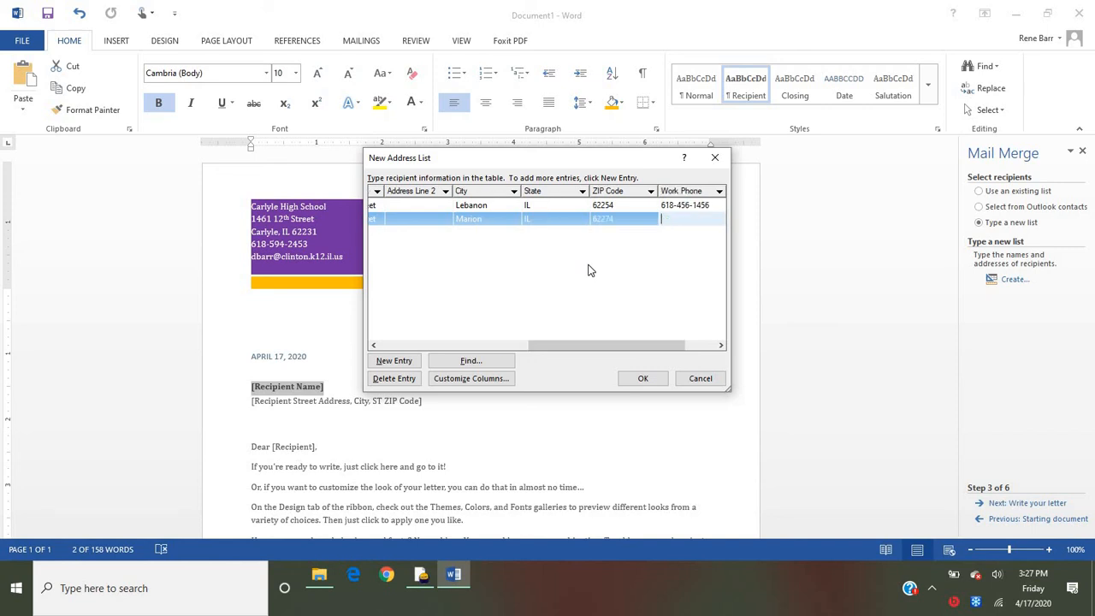
- Enter the second recipient's work phone number
text(618789)
key(BackSpace)
key(BackSpace)
text(-789-2)
key(Tab)
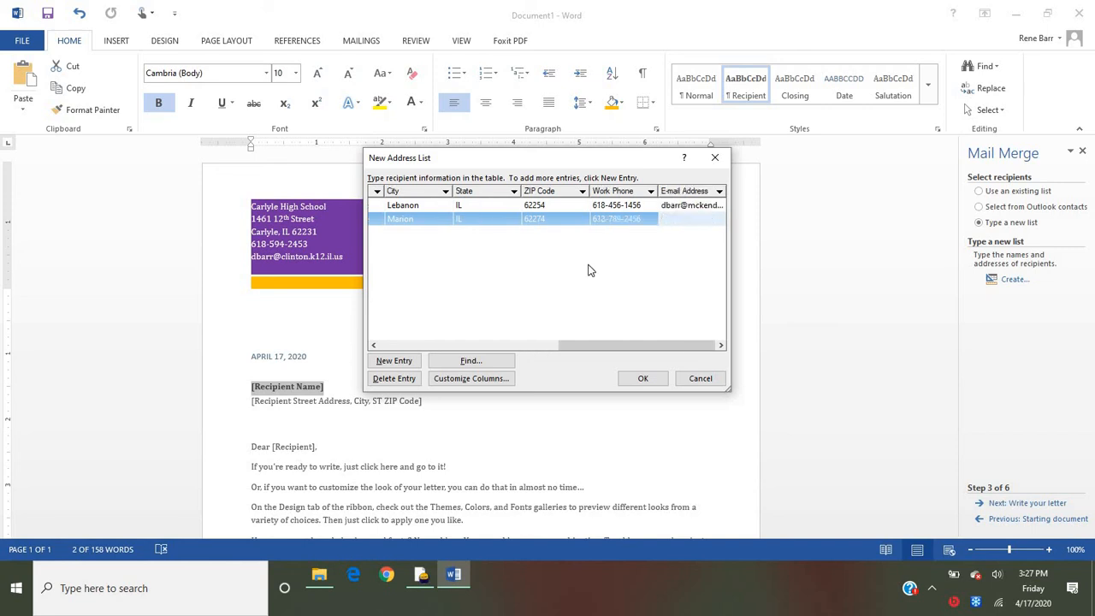
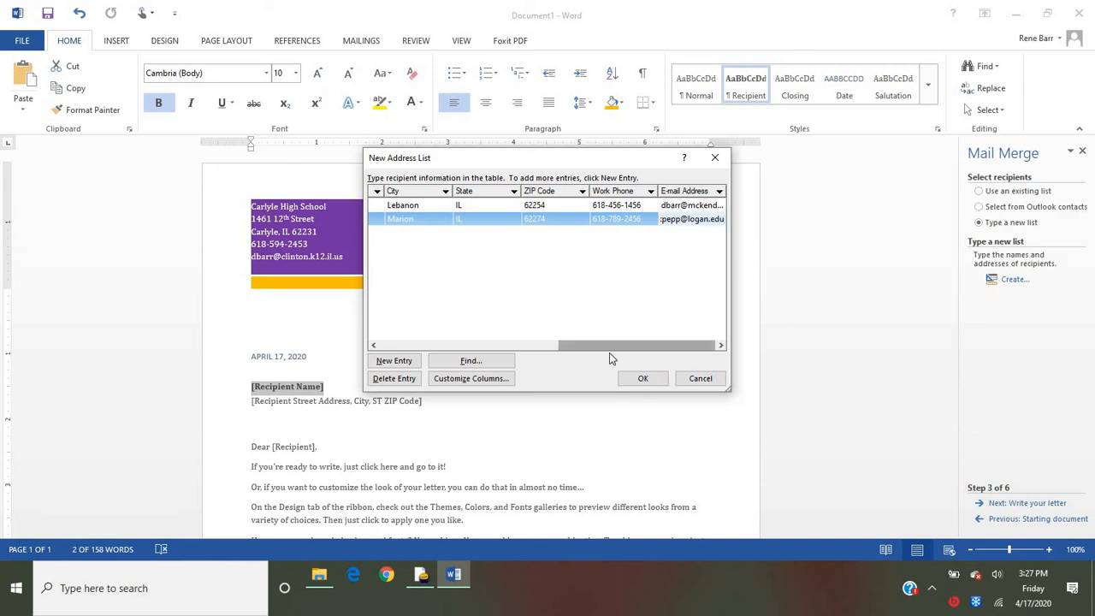
- Finish the address list and save it as wordlist in My Data Sources, replacing the existing file
click(642, 378)
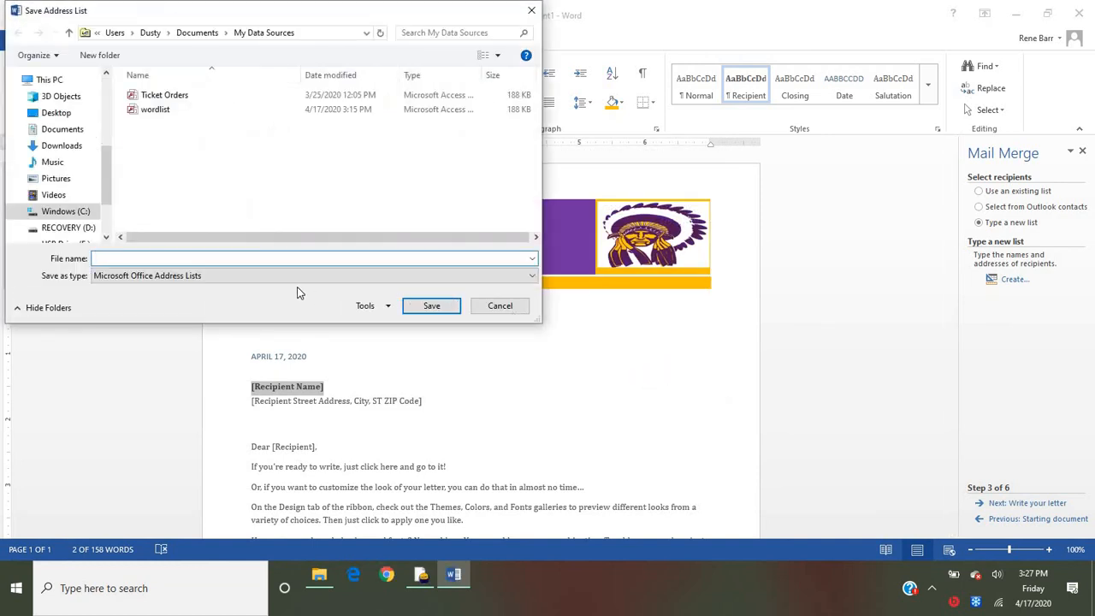
text(wordlist)
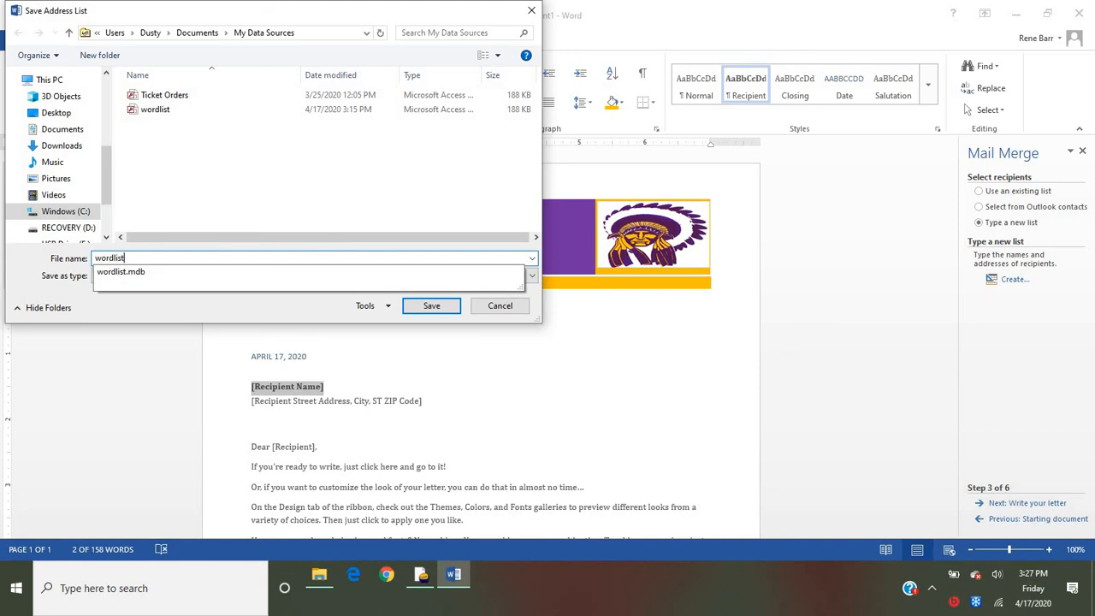
click(424, 308)
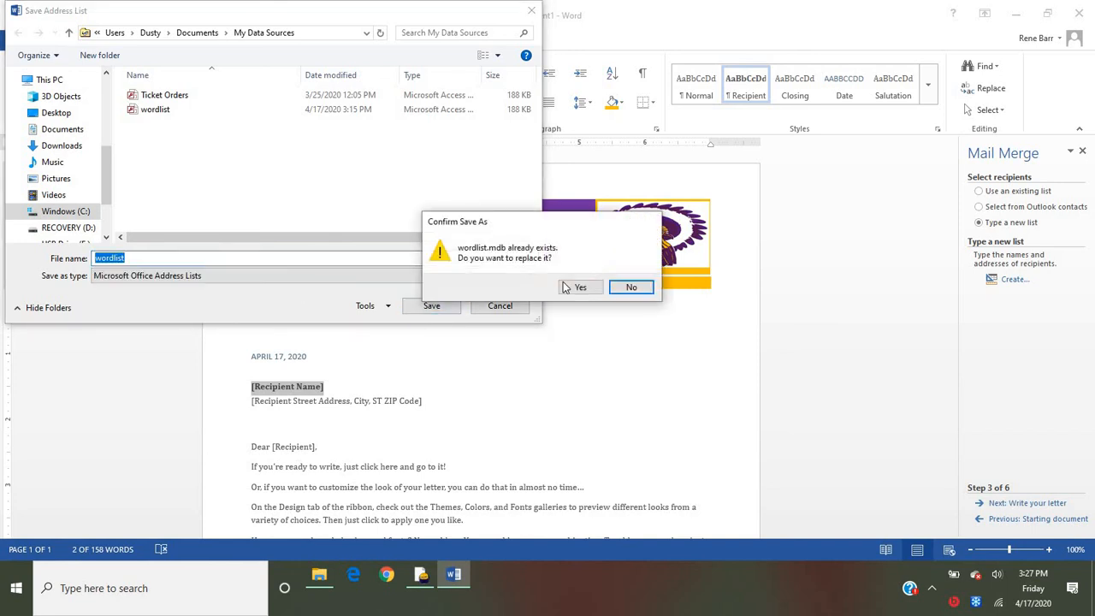
click(566, 287)
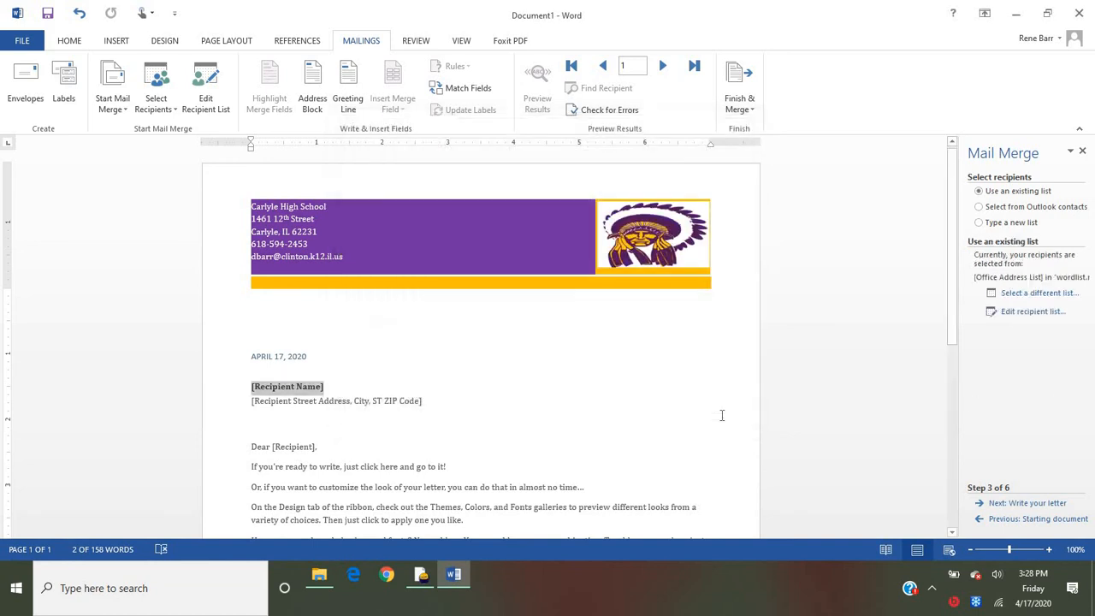
- Replace the recipient name and address placeholders with an address block that includes title, full name, company name and postal address
click(723, 414)
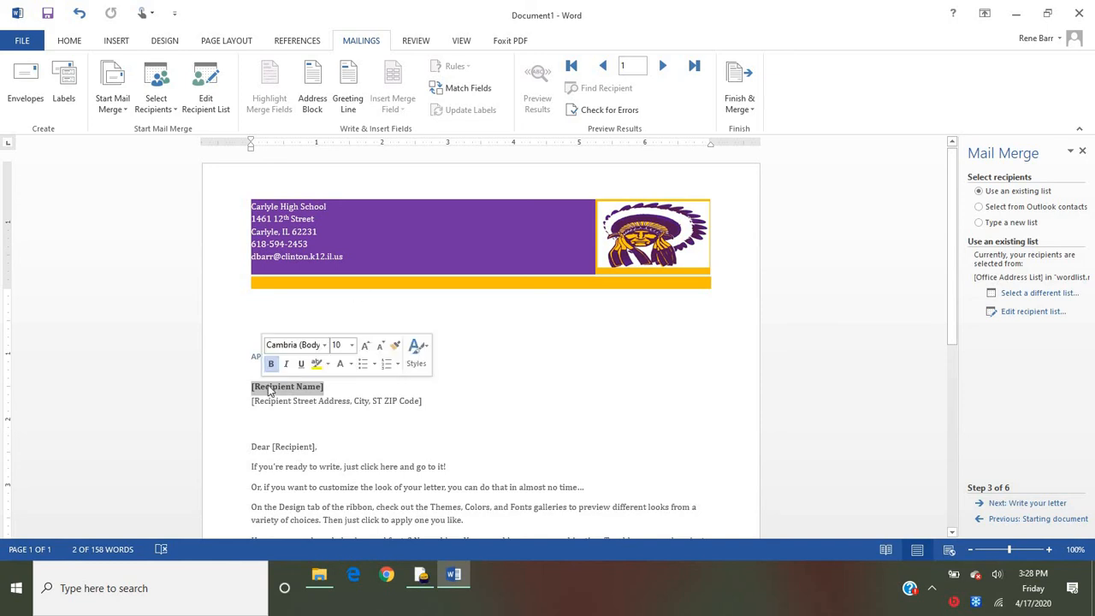
key(Delete)
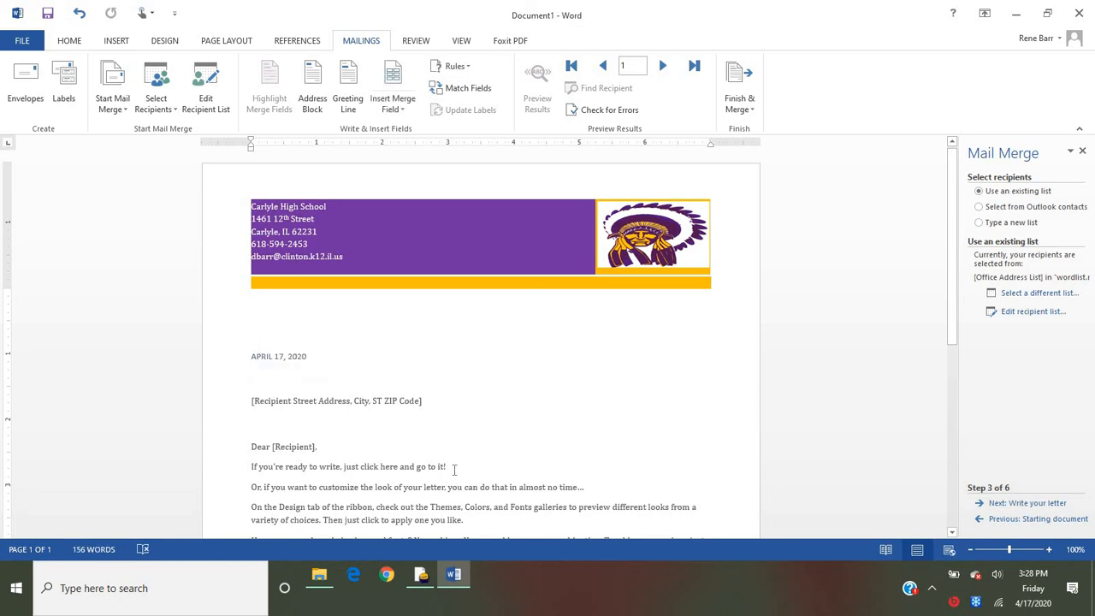
click(377, 400)
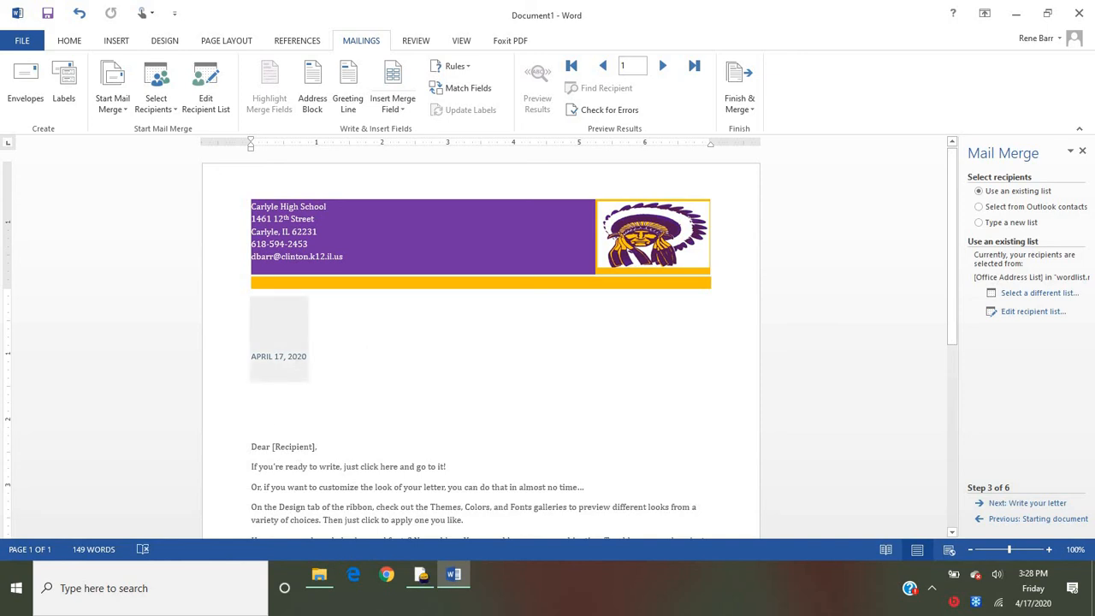
click(314, 83)
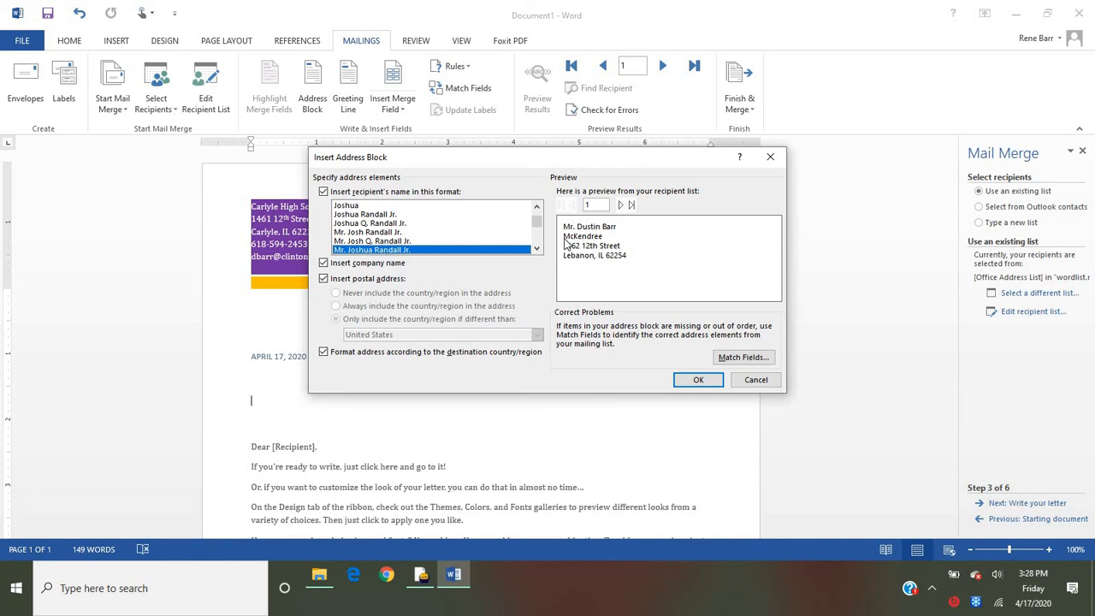
click(698, 380)
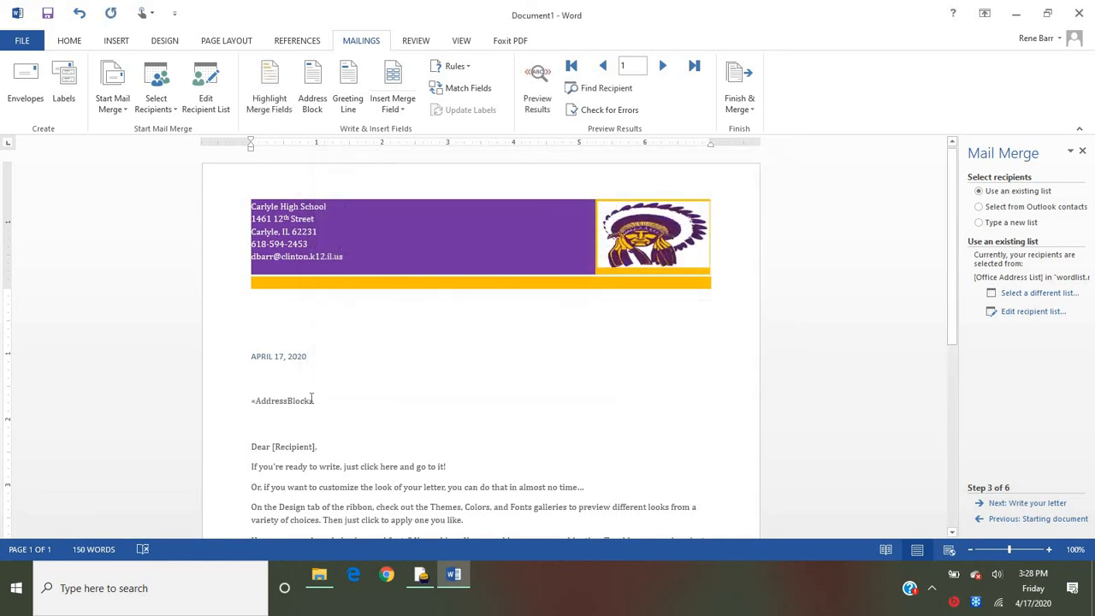
- Preview the merged address block for both recipients and return to the field view
click(538, 74)
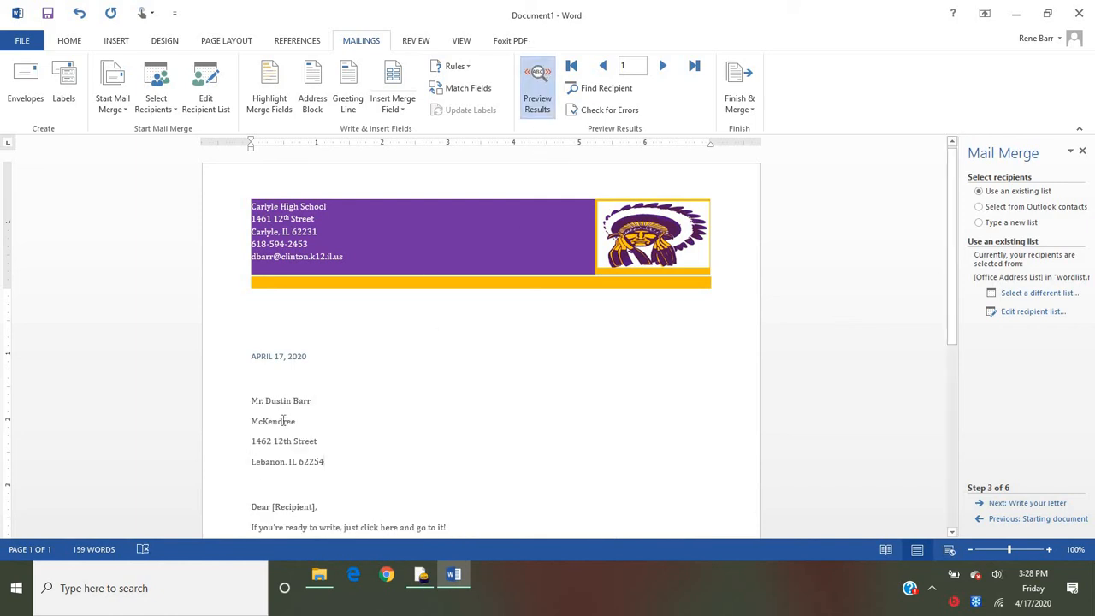
click(663, 67)
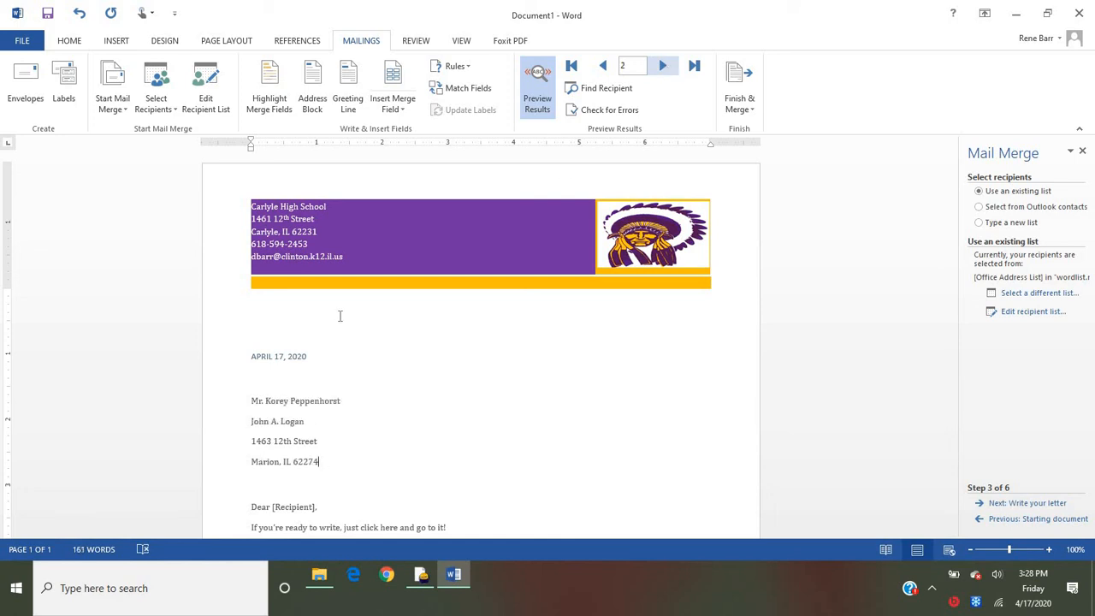
click(602, 67)
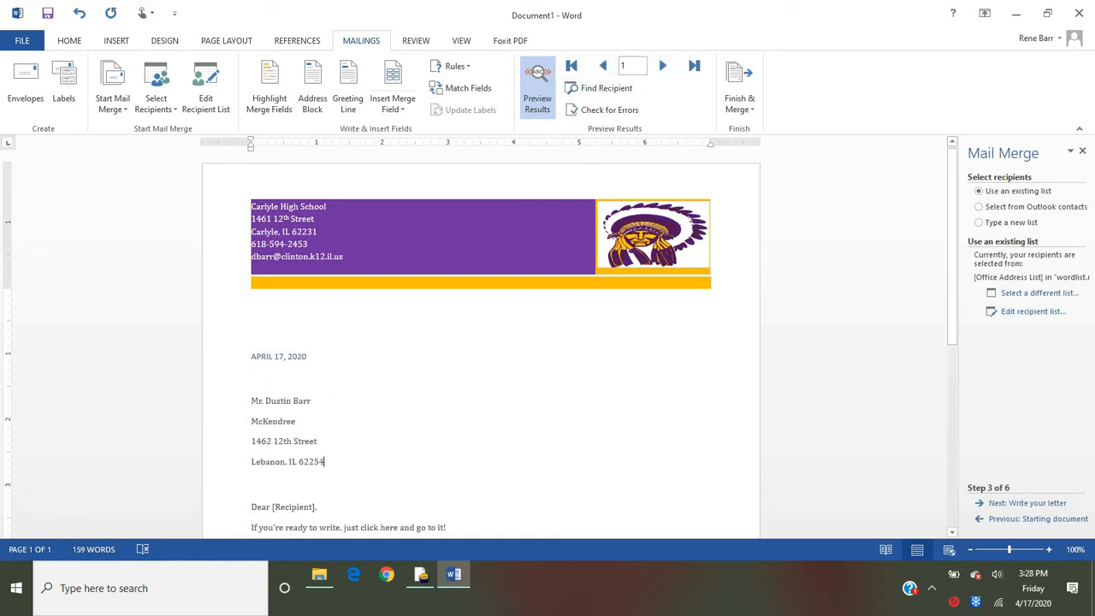
click(538, 80)
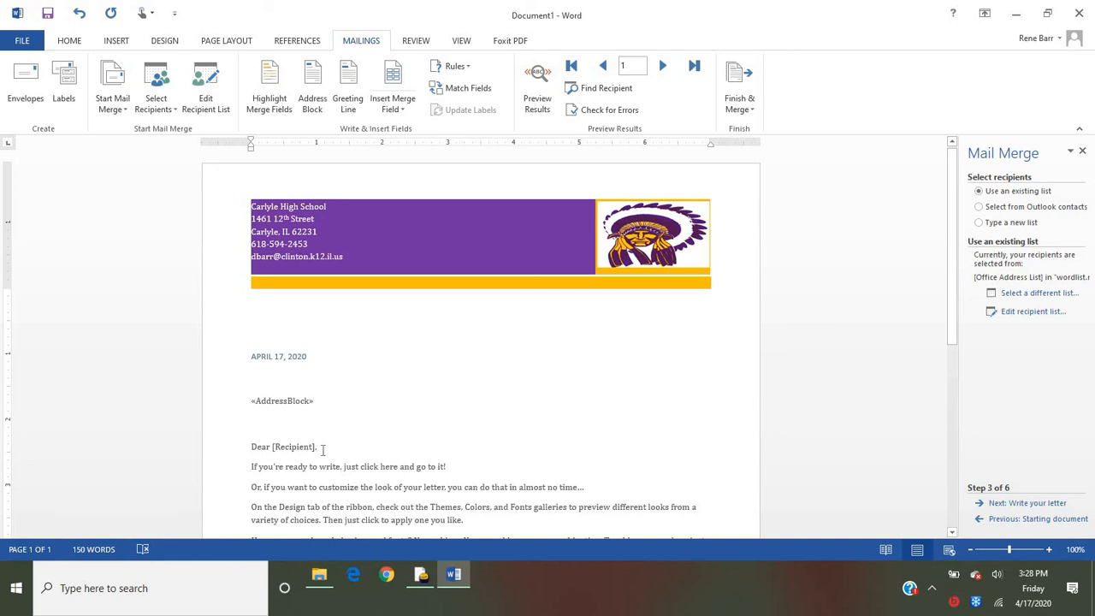
- Replace the Dear [Recipient] line with a greeting line field in the format Dear Mr. Randall followed by a comma
drag(319, 446, 253, 448)
key(BackSpace)
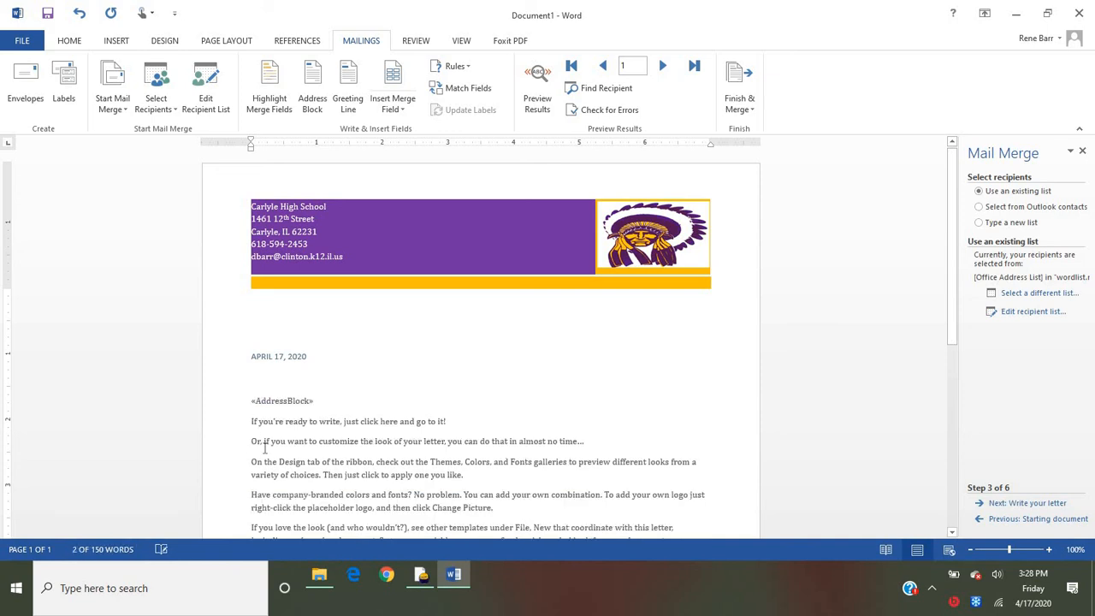
key(Return)
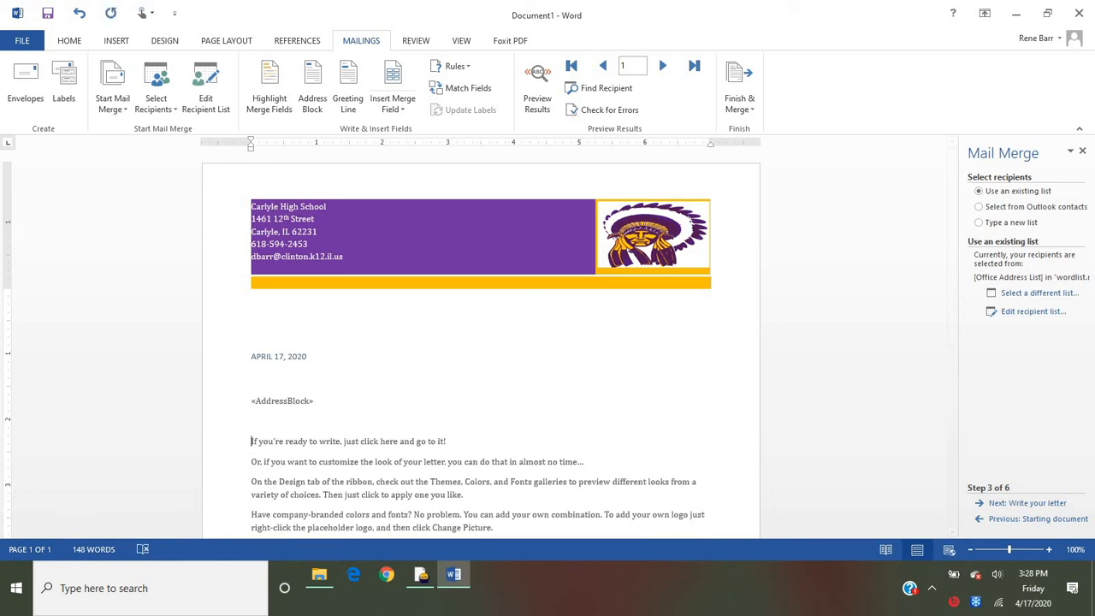
key(Return)
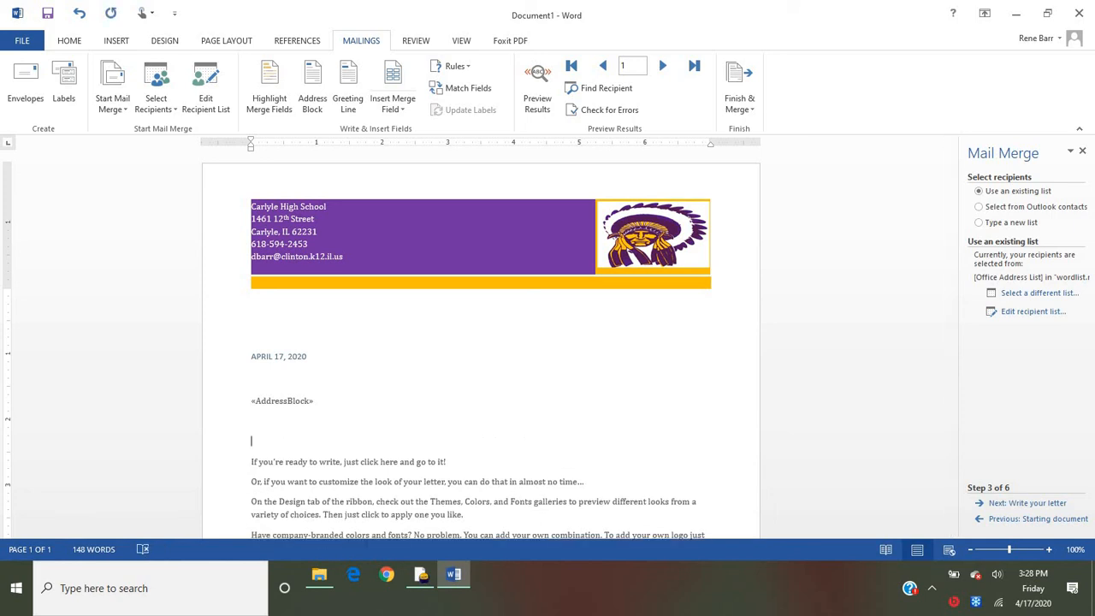
key(Up)
key(BackSpace)
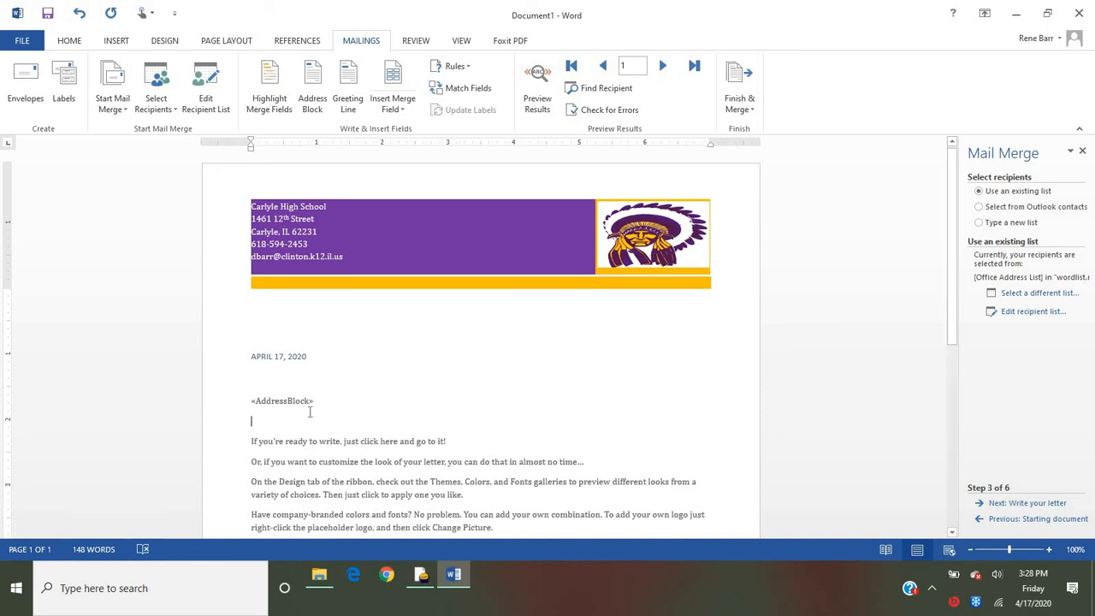
click(348, 85)
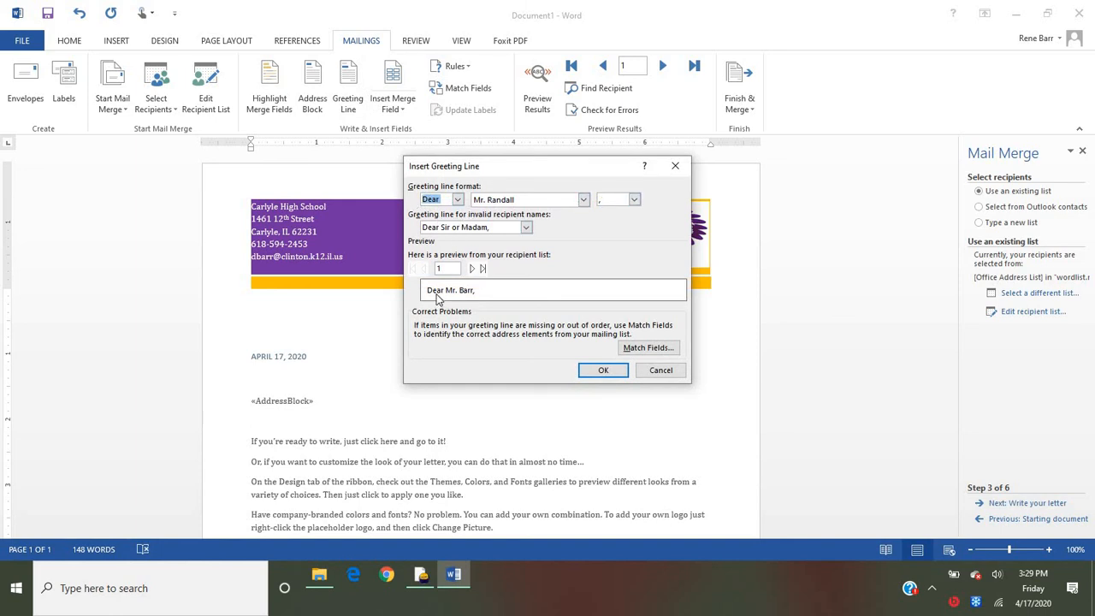
click(602, 371)
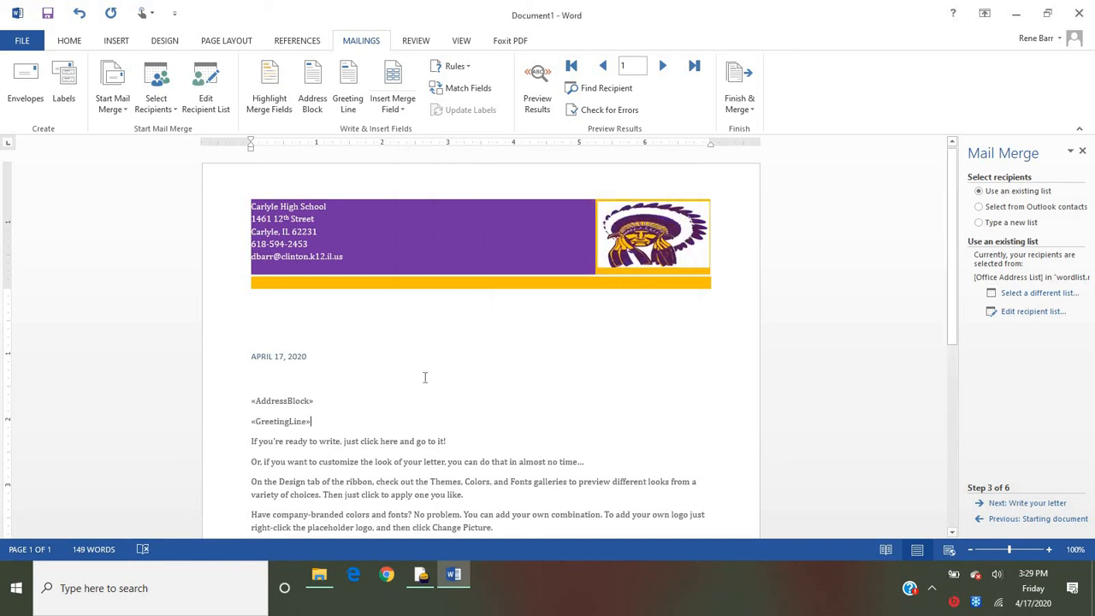